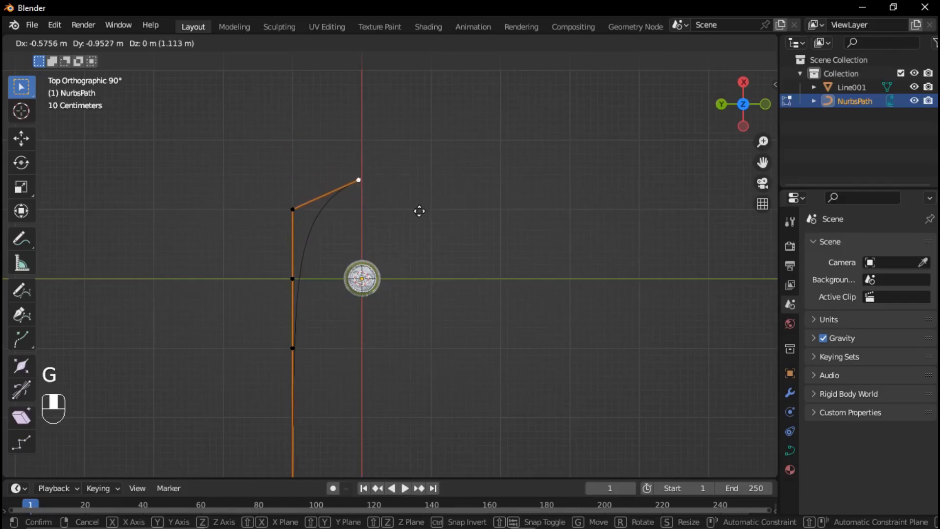
Position the path's end control point beyond the can and extrude two more control points curving around it.
{"action": "left_click", "coordinate": [424, 216]}
{"action": "key", "text": "e"}
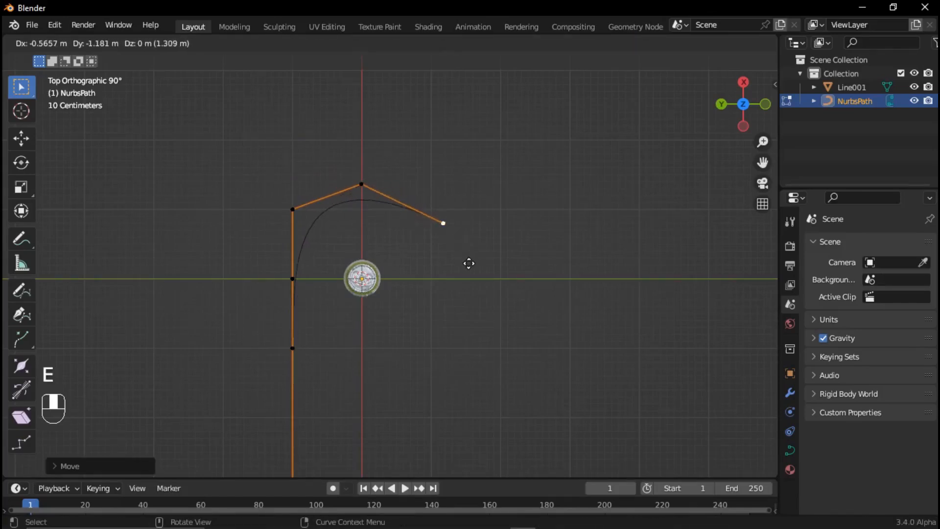
{"action": "left_click", "coordinate": [443, 240]}
{"action": "key", "text": "e"}
{"action": "left_click", "coordinate": [467, 295]}
Select all control points of the NURBS path and raise the whole path along Z.
{"action": "middle_click_drag", "start_coordinate": [464, 292], "coordinate": [604, 204]}
{"action": "key", "text": "a"}
{"action": "key", "text": "g"}
{"action": "key", "text": "z"}
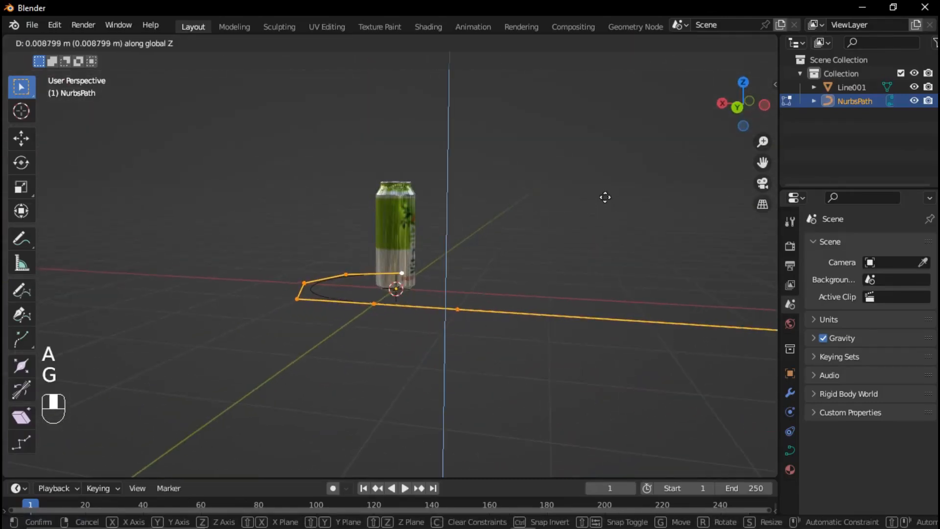
{"action": "left_click", "coordinate": [615, 170]}
Adjust the height of the path's end control point along Z.
{"action": "middle_click_drag", "start_coordinate": [569, 210], "coordinate": [560, 258]}
{"action": "key", "text": "g"}
{"action": "key", "text": "z"}
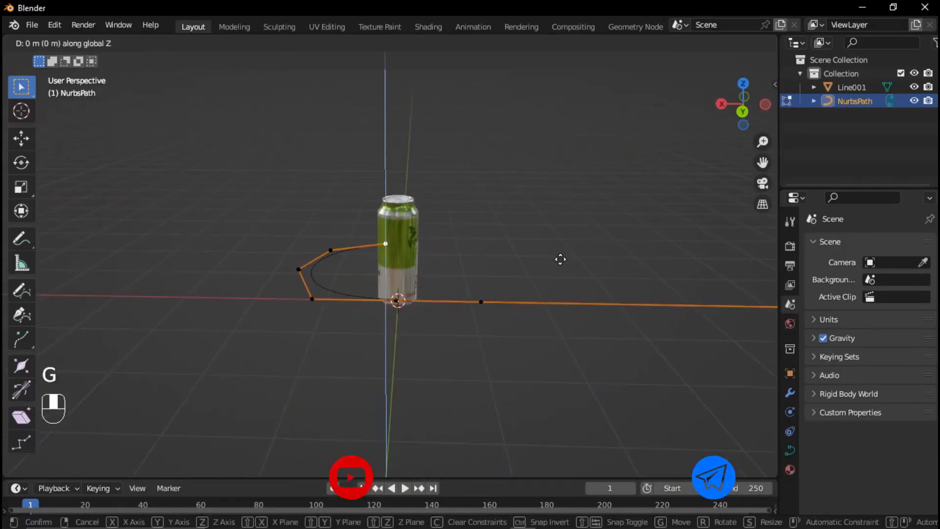
{"action": "left_click", "coordinate": [451, 244]}
Raise two of the path's low control points near the can's base along Z.
{"action": "middle_click_drag", "start_coordinate": [451, 244], "coordinate": [543, 244]}
{"action": "left_click", "coordinate": [402, 293]}
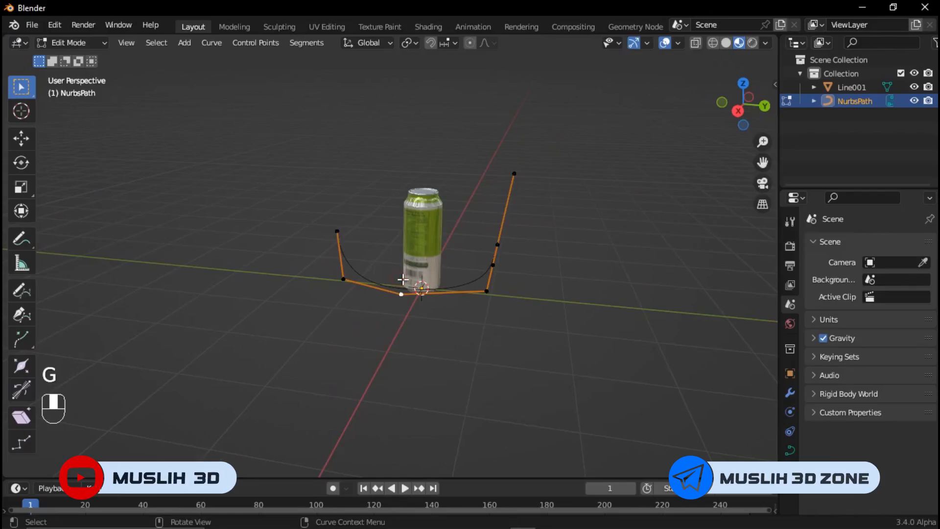
{"action": "key", "text": "g"}
{"action": "key", "text": "z"}
{"action": "left_click", "coordinate": [410, 269]}
{"action": "left_click", "coordinate": [481, 297]}
{"action": "key", "text": "g"}
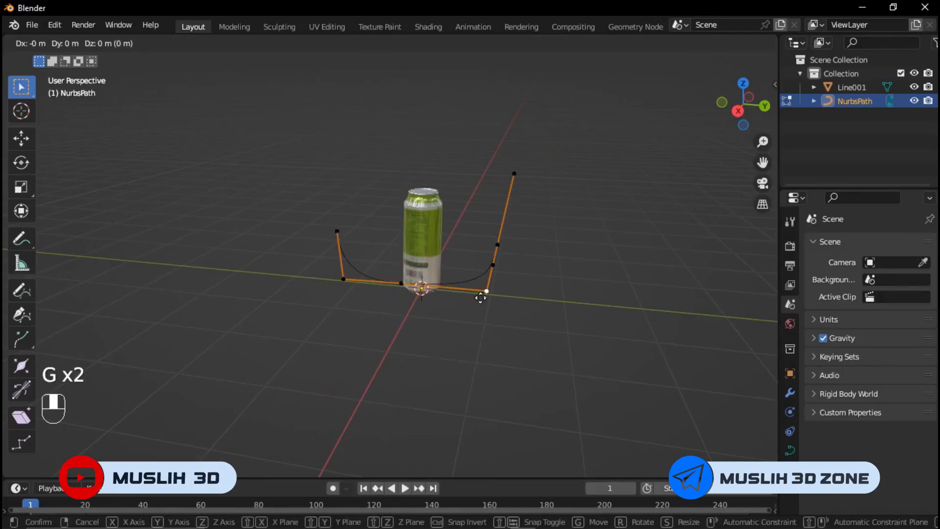
{"action": "key", "text": "z"}
{"action": "left_click", "coordinate": [479, 284]}
Fine-tune the heights of the selected control point and one more path point along Z.
{"action": "middle_click_drag", "start_coordinate": [402, 272], "coordinate": [522, 247]}
{"action": "key", "text": "g"}
{"action": "key", "text": "z"}
{"action": "left_click", "coordinate": [441, 273]}
{"action": "left_click", "coordinate": [430, 238]}
{"action": "key", "text": "g"}
{"action": "key", "text": "z"}
{"action": "left_click", "coordinate": [429, 225]}
In top view, extrude five more control points to close the loop around the can and run the path outward.
{"action": "middle_click_drag", "start_coordinate": [429, 223], "coordinate": [547, 323]}
{"action": "key", "text": "e"}
{"action": "left_click", "coordinate": [512, 375]}
{"action": "key", "text": "e"}
{"action": "left_click", "coordinate": [437, 390]}
{"action": "key", "text": "e"}
{"action": "left_click", "coordinate": [377, 312]}
{"action": "key", "text": "e"}
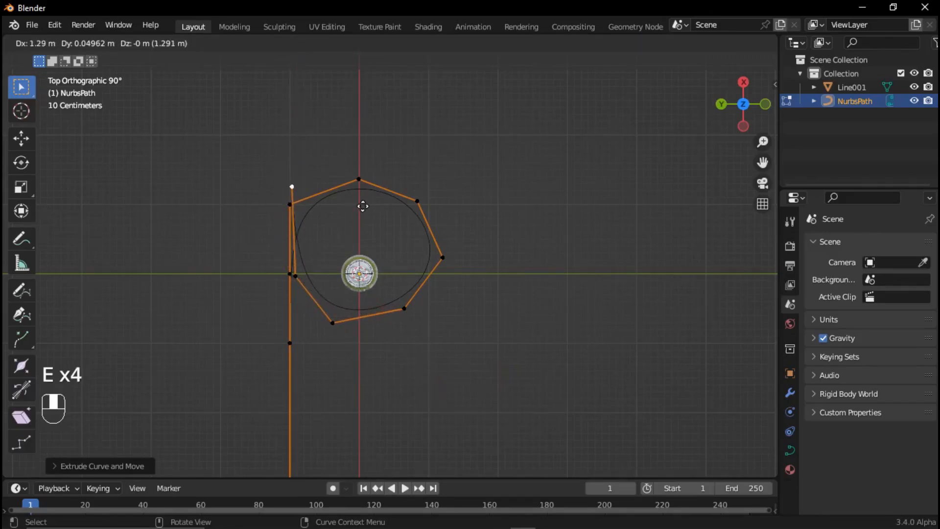
{"action": "left_click", "coordinate": [369, 214]}
{"action": "key", "text": "e"}
{"action": "left_click", "coordinate": [386, 451]}
Move the path's new end control point along a single axis.
{"action": "middle_click_drag", "start_coordinate": [387, 439], "coordinate": [462, 359]}
{"action": "key", "text": "g"}
{"action": "middle_click", "coordinate": [447, 299]}
{"action": "left_click", "coordinate": [449, 317]}
Select another control point of the path and reposition it along a single axis.
{"action": "left_click", "coordinate": [370, 259]}
{"action": "key", "text": "g"}
{"action": "right_click", "coordinate": [383, 265]}
{"action": "left_click", "coordinate": [382, 265]}
{"action": "key", "text": "g"}
{"action": "middle_click", "coordinate": [382, 264]}
{"action": "left_click", "coordinate": [382, 268]}
Leave Edit Mode and shift the whole NURBS path slightly relative to the can.
{"action": "key", "text": "Tab"}
{"action": "key", "text": "g"}
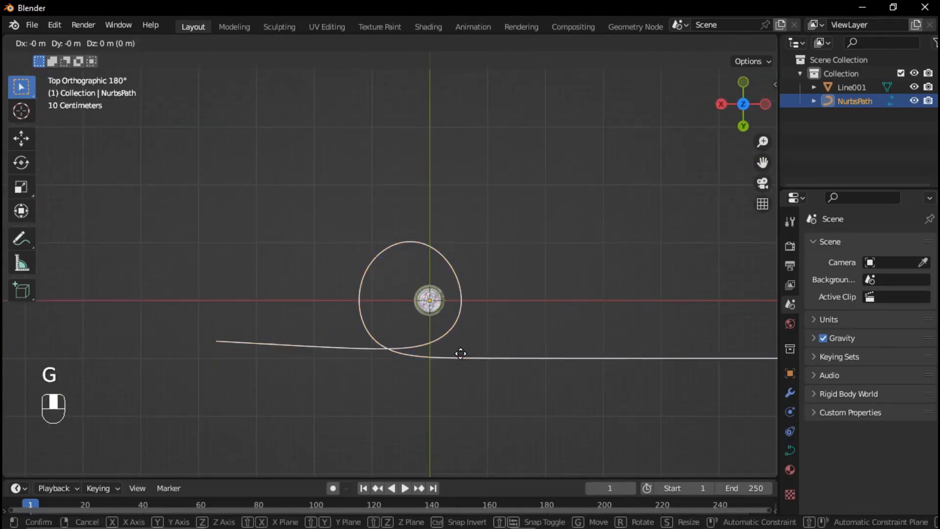
{"action": "left_click", "coordinate": [479, 354]}
Add a camera to the scene at the 3D cursor.
{"action": "middle_click_drag", "start_coordinate": [488, 349], "coordinate": [439, 336]}
{"action": "key", "text": "shift+s"}
{"action": "key", "text": "shift+a"}
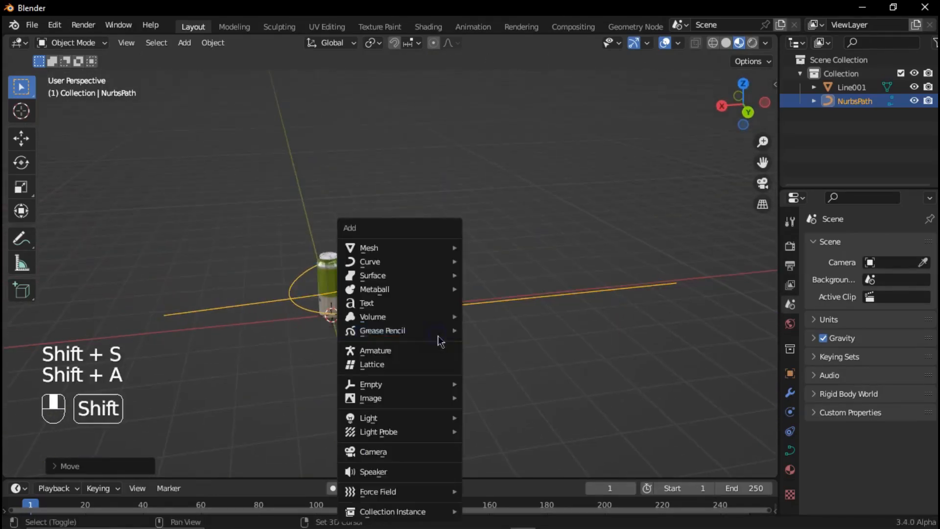
{"action": "left_click", "coordinate": [409, 452]}
{"action": "middle_click_drag", "start_coordinate": [409, 451], "coordinate": [386, 290]}
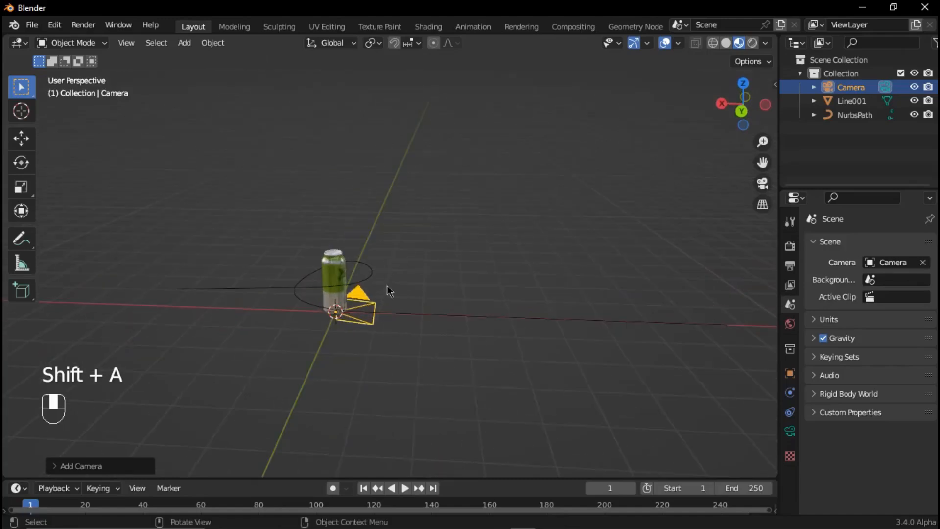
Add a Follow Path constraint to the camera with the NurbsPath curve as its target.
{"action": "left_click", "coordinate": [790, 432]}
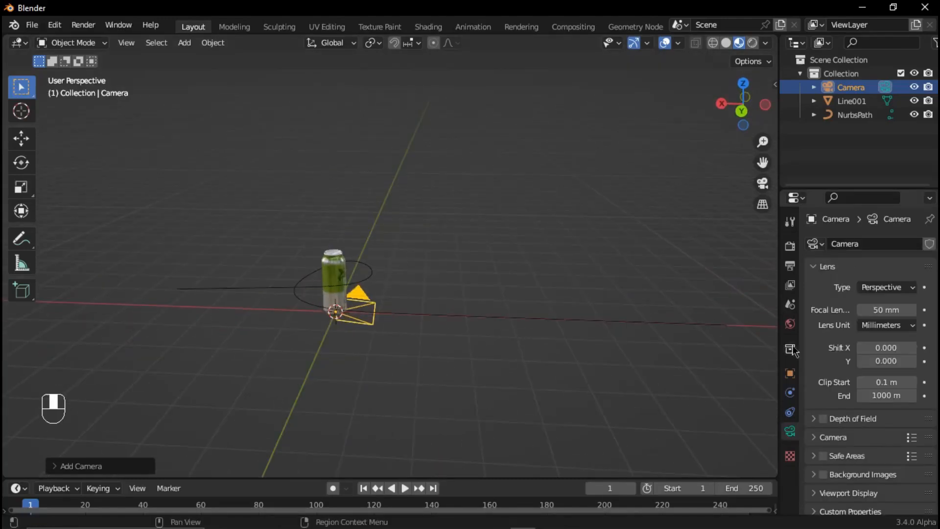
{"action": "left_click", "coordinate": [790, 410]}
{"action": "left_click", "coordinate": [866, 244]}
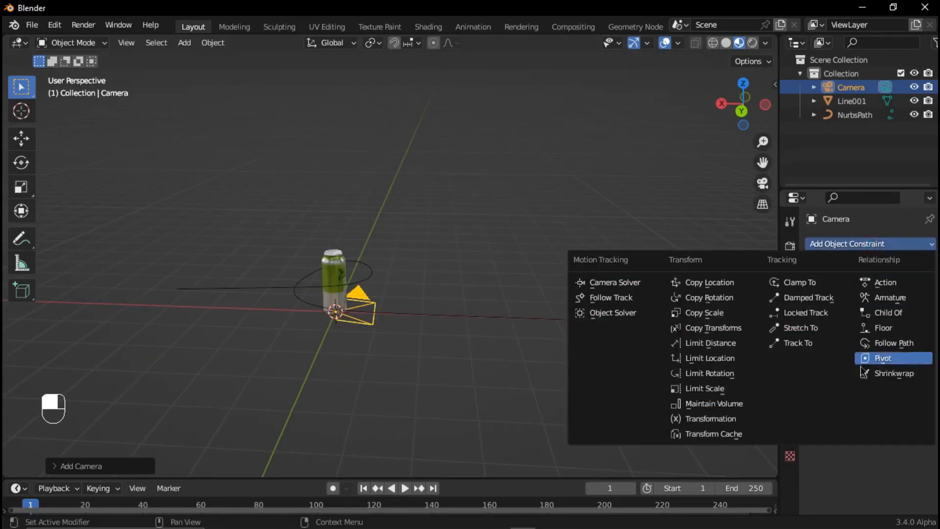
{"action": "left_click", "coordinate": [893, 343]}
{"action": "left_click", "coordinate": [909, 288]}
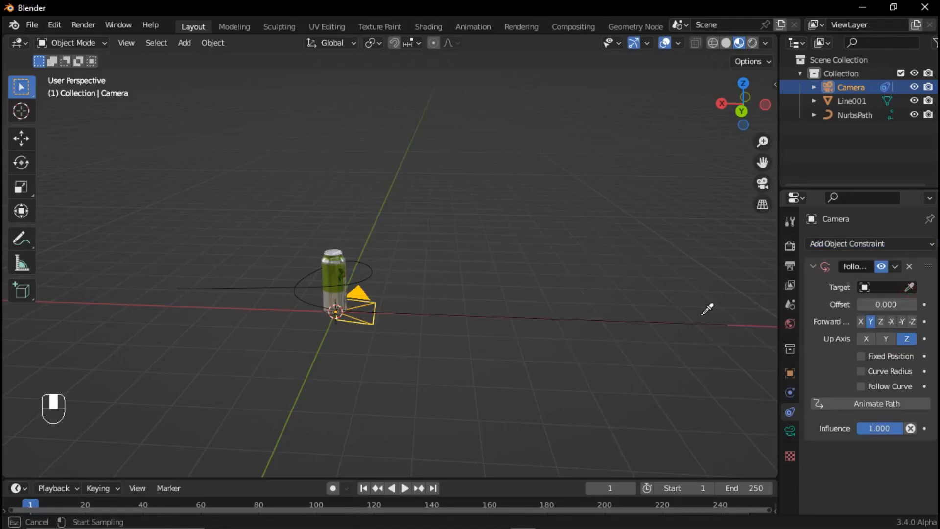
{"action": "left_click", "coordinate": [639, 314]}
Enable Fixed Position on the camera's Follow Path constraint.
{"action": "middle_click_drag", "start_coordinate": [659, 296], "coordinate": [624, 283], "text": "shift"}
{"action": "mouse_move", "coordinate": [886, 304]}
{"action": "left_mouse_down"}
{"action": "mouse_move", "coordinate": [911, 305]}
{"action": "mouse_move", "coordinate": [881, 304]}
{"action": "left_mouse_up"}
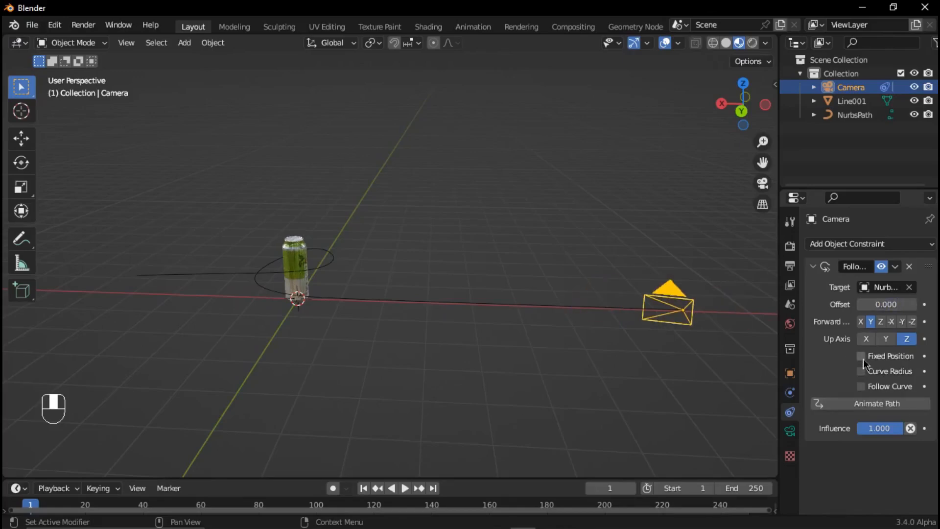
{"action": "middle_click_drag", "start_coordinate": [689, 325], "coordinate": [556, 301]}
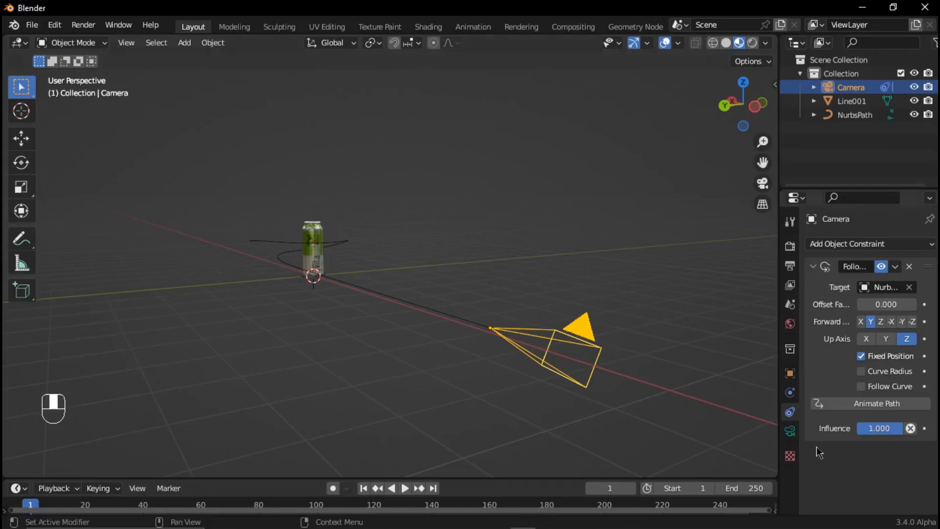
Add a Track To constraint to the camera with the can (Line001) as its target.
{"action": "left_click", "coordinate": [839, 245]}
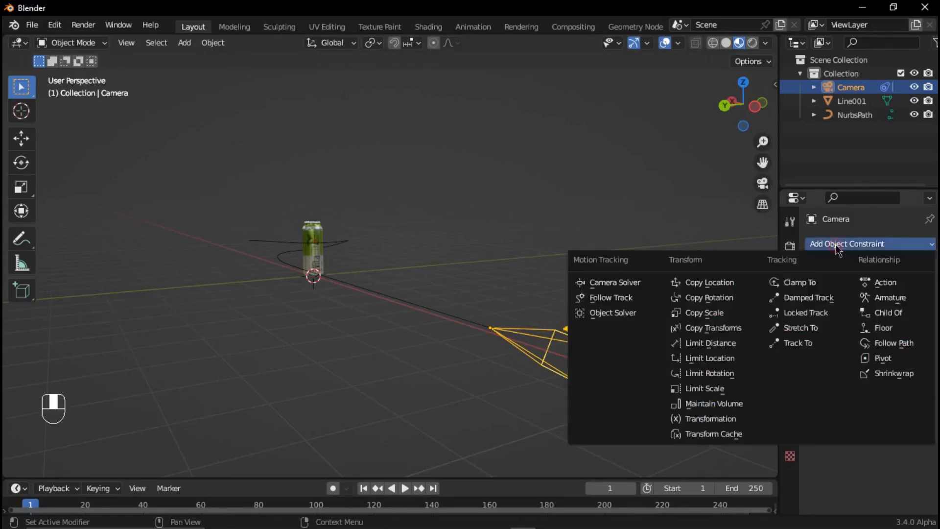
{"action": "left_click", "coordinate": [800, 344]}
{"action": "left_click", "coordinate": [910, 473]}
{"action": "left_click", "coordinate": [337, 242]}
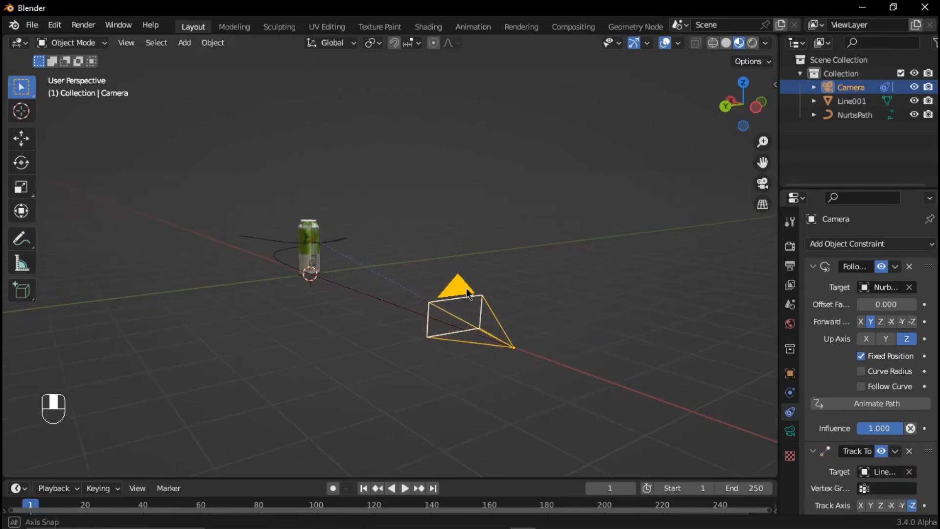
{"action": "middle_click_drag", "start_coordinate": [548, 300], "coordinate": [601, 292]}
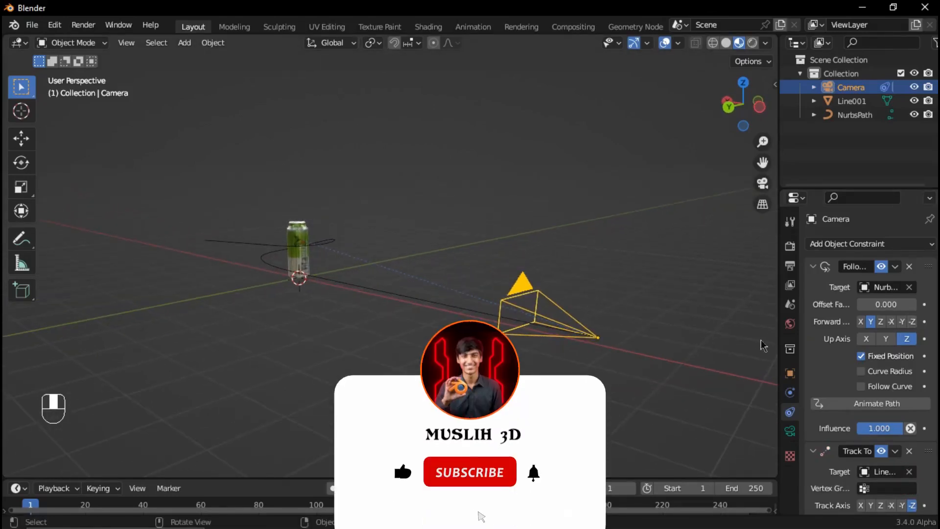
Look through the camera and set its focal length to 28 mm.
{"action": "scroll", "coordinate": [872, 368], "scroll_direction": "down", "scroll_amount": 3}
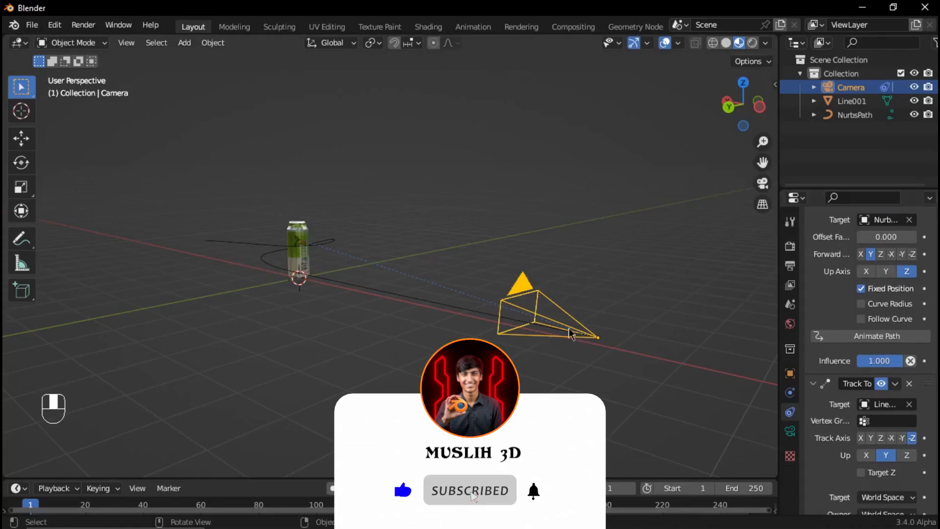
{"action": "key", "text": "KP_0"}
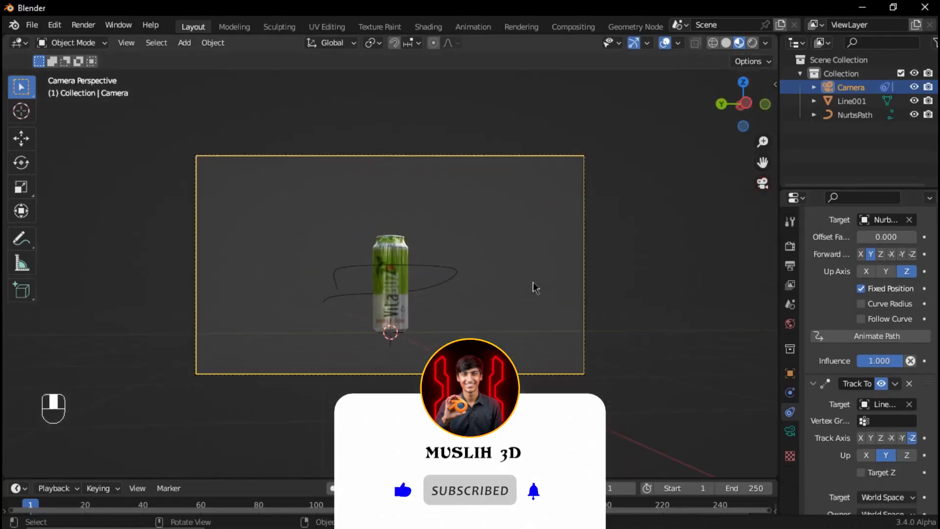
{"action": "left_click", "coordinate": [790, 433]}
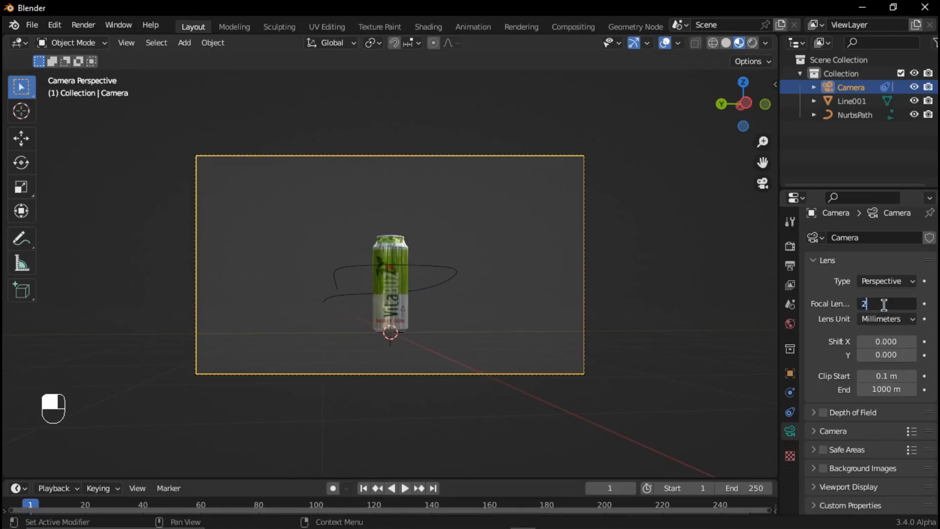
{"action": "key", "text": "Return"}
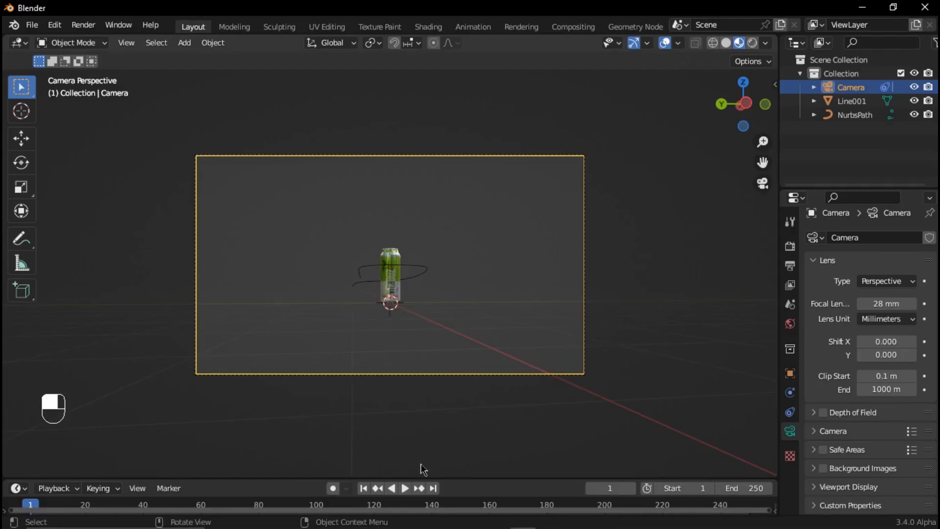
Turn on auto keying and keyframe the Follow Path Offset Factor at 0.000 on frame 1.
{"action": "left_click_drag", "start_coordinate": [417, 479], "coordinate": [421, 426]}
{"action": "middle_click_drag", "start_coordinate": [361, 456], "coordinate": [375, 457]}
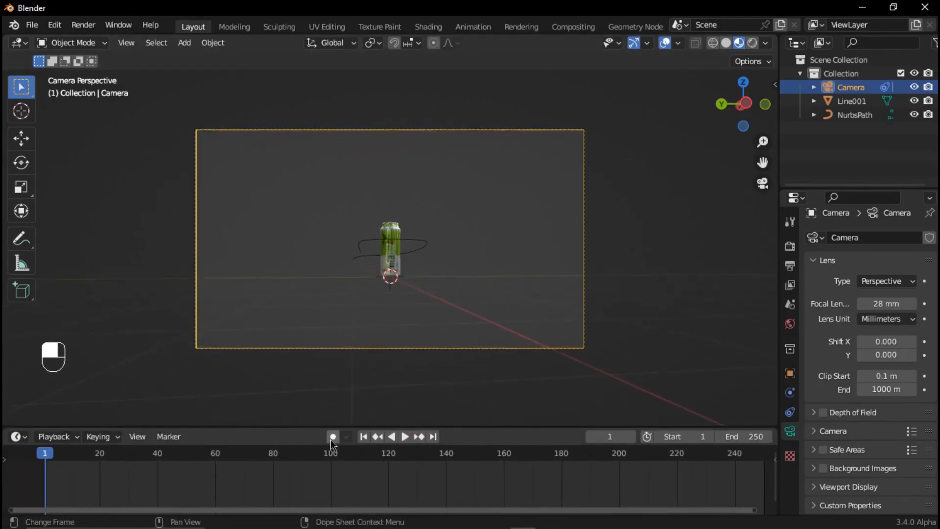
{"action": "left_click", "coordinate": [333, 437]}
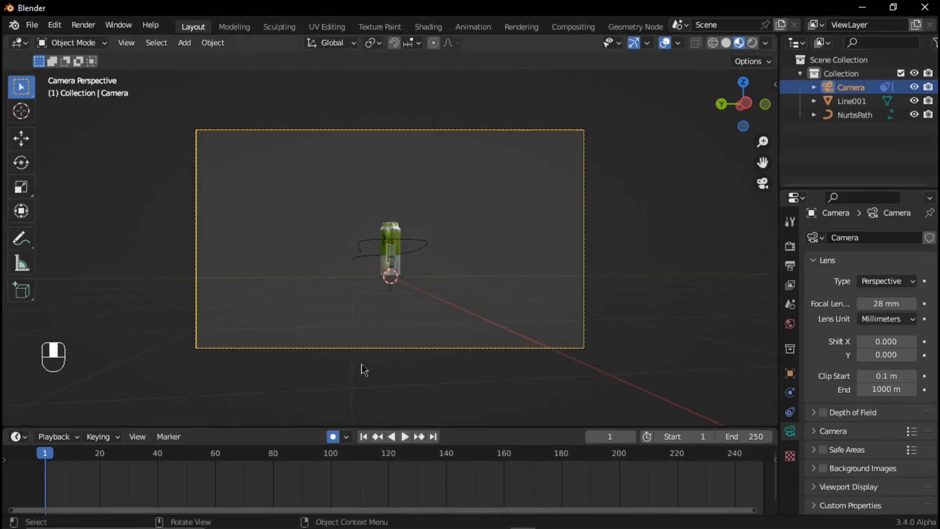
{"action": "left_click", "coordinate": [790, 412]}
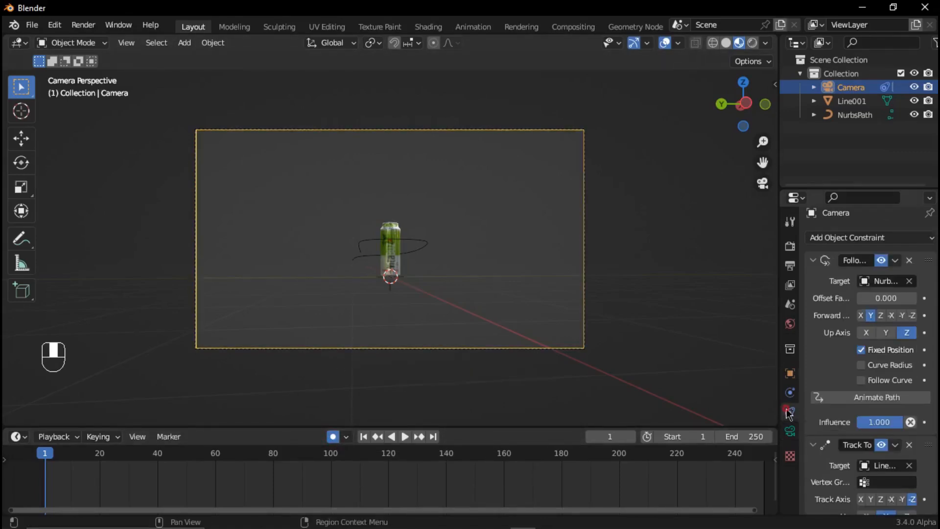
{"action": "left_click", "coordinate": [924, 298]}
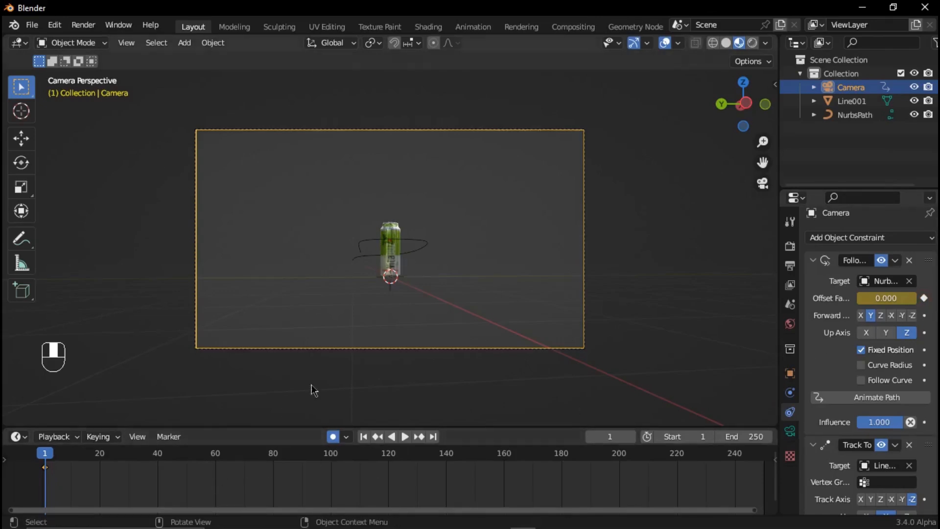
Set the animation's end frame to 200 and keyframe the Offset Factor at 0.303 on frame 60.
{"action": "left_click_drag", "start_coordinate": [108, 453], "coordinate": [142, 466]}
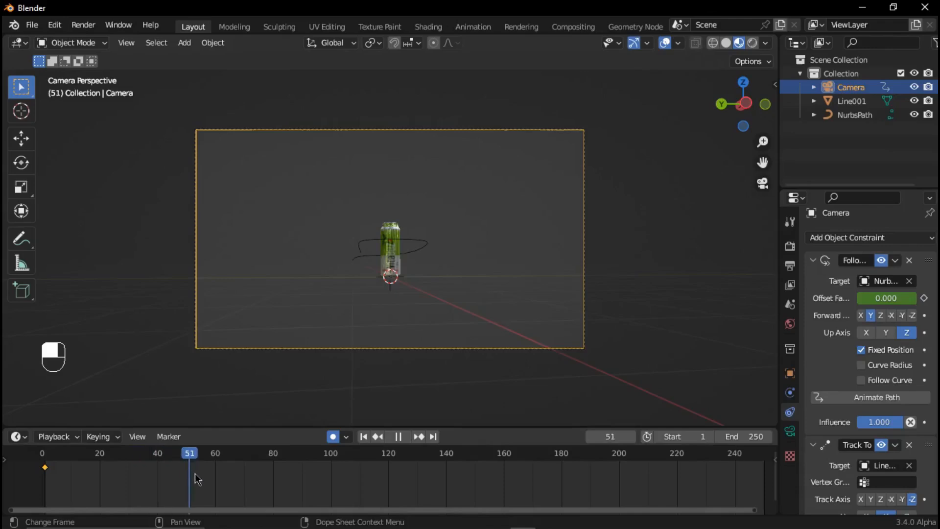
{"action": "left_click_drag", "start_coordinate": [215, 477], "coordinate": [215, 478]}
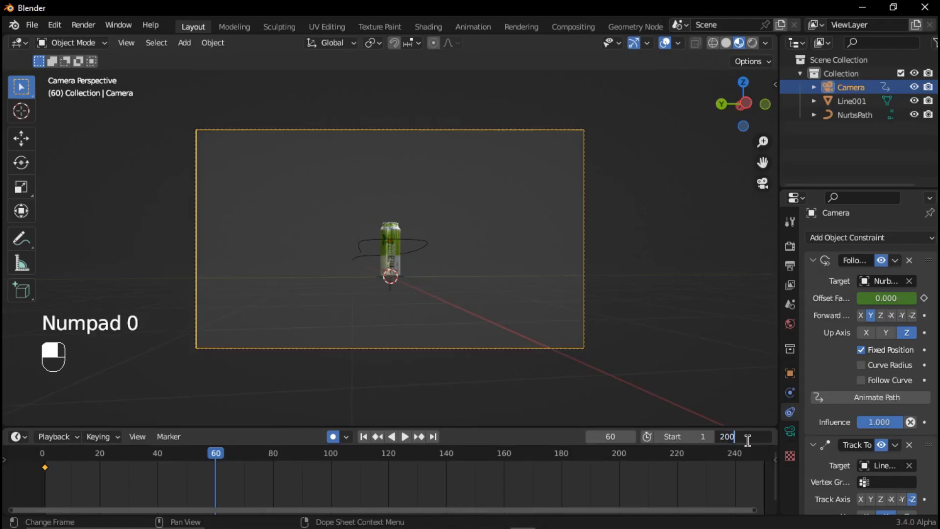
{"action": "key", "text": "Return"}
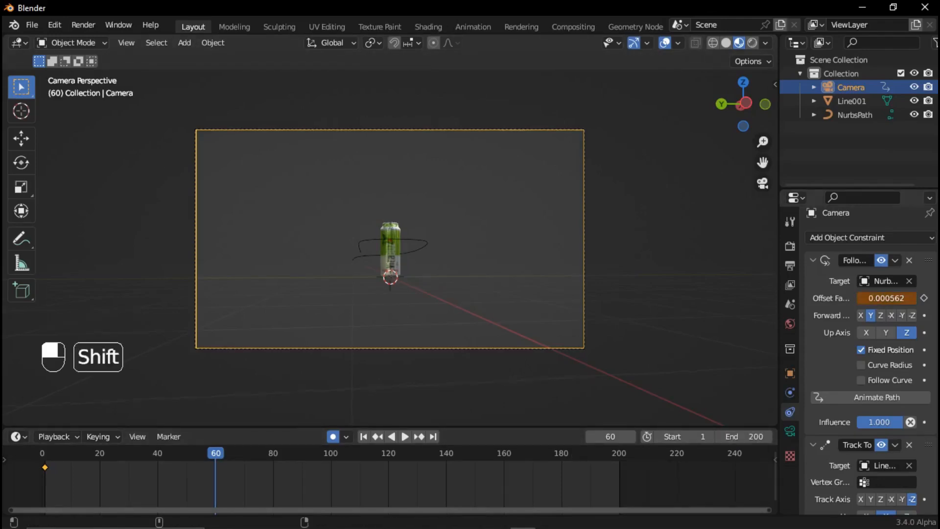
{"action": "left_click_drag", "start_coordinate": [887, 298], "coordinate": [902, 297], "text": "shift"}
{"action": "left_click", "coordinate": [924, 298]}
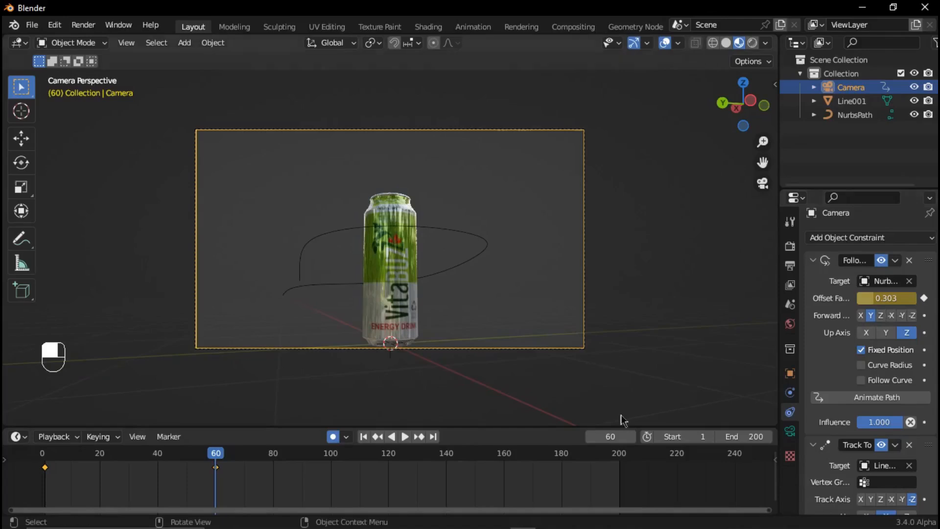
Play the camera animation from the first frame to check the approach to the can.
{"action": "left_click", "coordinate": [364, 436]}
{"action": "key", "text": "space"}
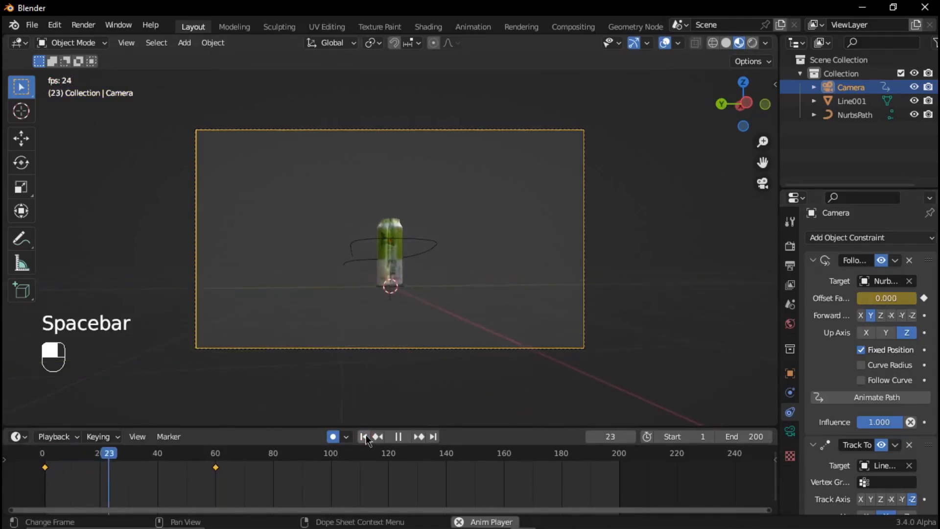
{"action": "key", "text": "space"}
Keyframe the Offset Factor at 0.433 on frame 80.
{"action": "left_click", "coordinate": [273, 460]}
{"action": "left_click_drag", "start_coordinate": [886, 298], "coordinate": [894, 298]}
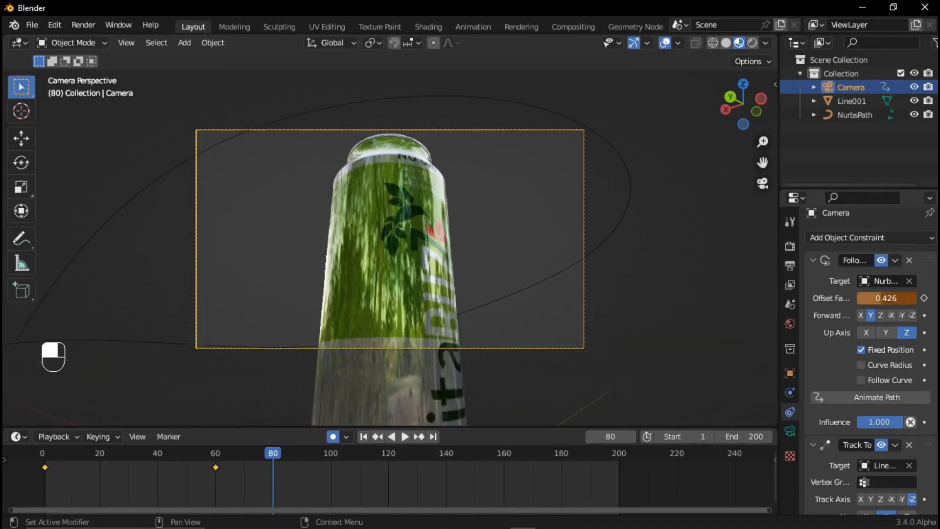
{"action": "left_click_drag", "start_coordinate": [894, 298], "coordinate": [909, 297], "text": "shift"}
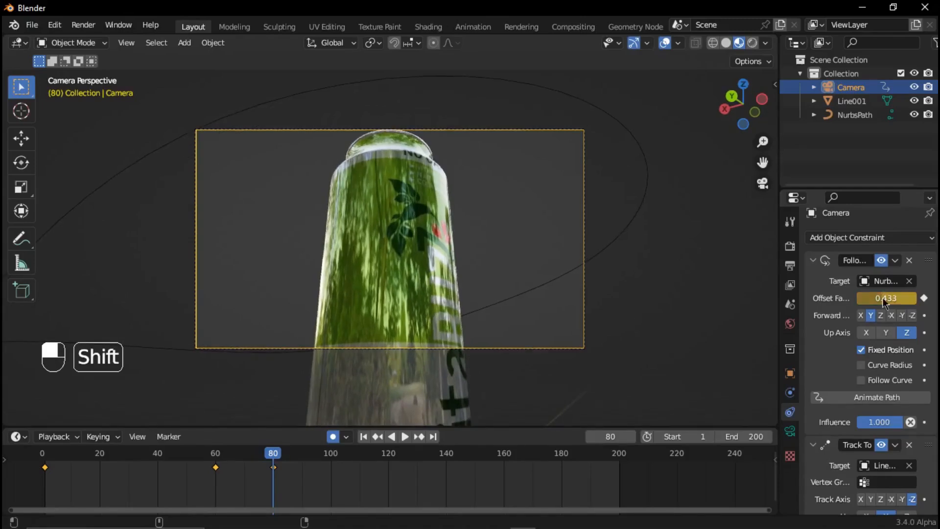
Keyframe the Offset Factor at 0.289 on frame 100.
{"action": "left_click", "coordinate": [329, 461]}
{"action": "left_click_drag", "start_coordinate": [332, 460], "coordinate": [332, 458]}
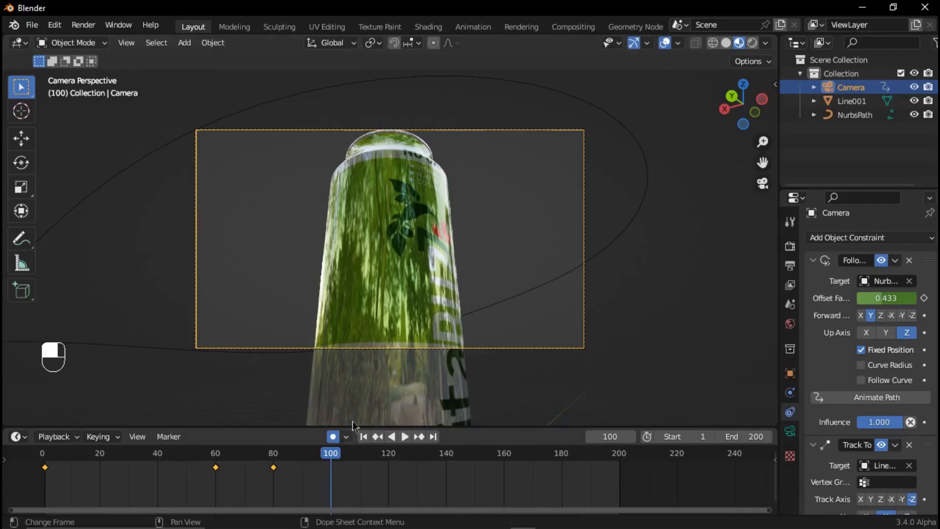
{"action": "left_click_drag", "start_coordinate": [887, 299], "coordinate": [874, 298]}
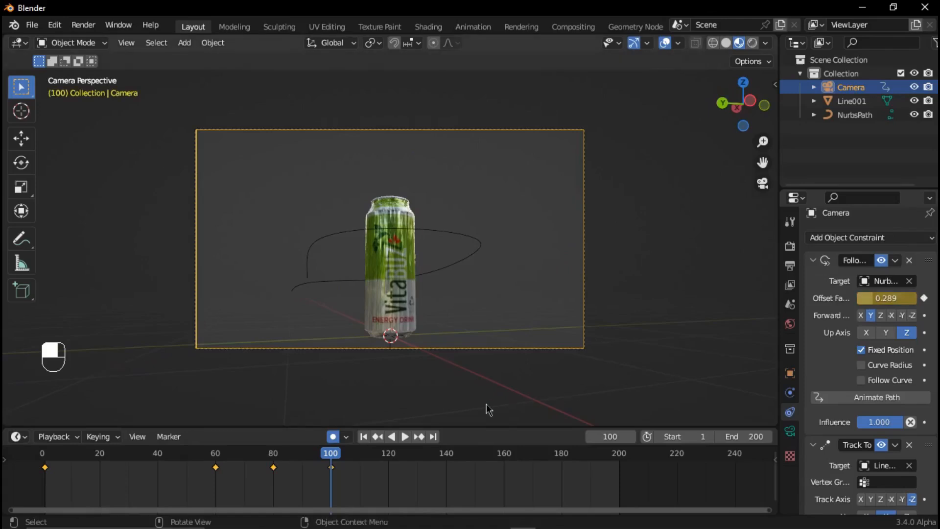
Play the camera animation from before frame 60 to check the motion through the keyframes up to frame 100.
{"action": "left_click_drag", "start_coordinate": [329, 460], "coordinate": [195, 448]}
{"action": "key", "text": "space"}
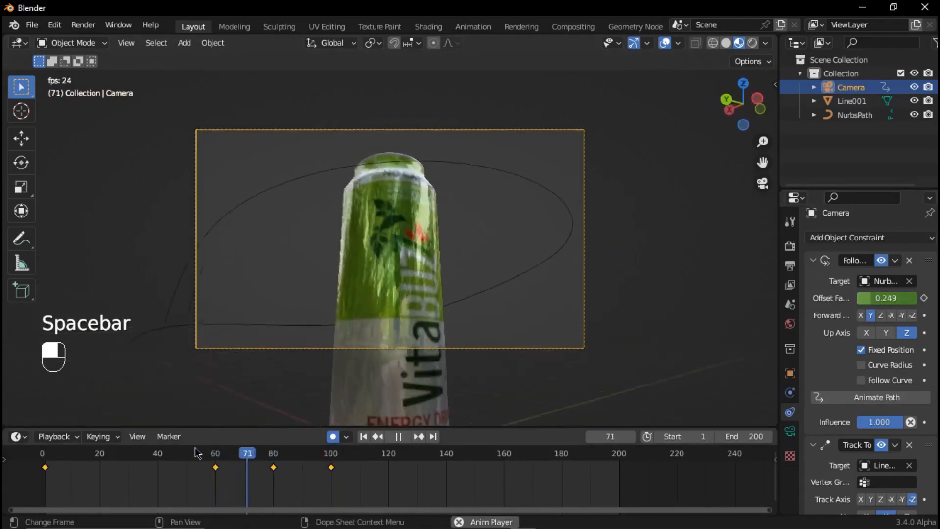
{"action": "key", "text": "space"}
Keyframe the camera's Follow Path Offset Factor at 0.900 on frame 160.
{"action": "left_click_drag", "start_coordinate": [325, 466], "coordinate": [399, 466]}
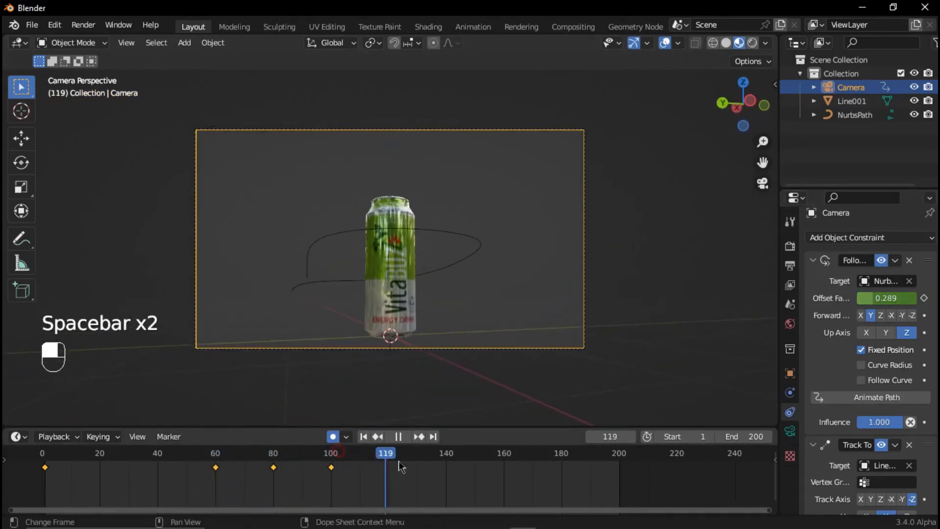
{"action": "left_click_drag", "start_coordinate": [501, 462], "coordinate": [502, 460]}
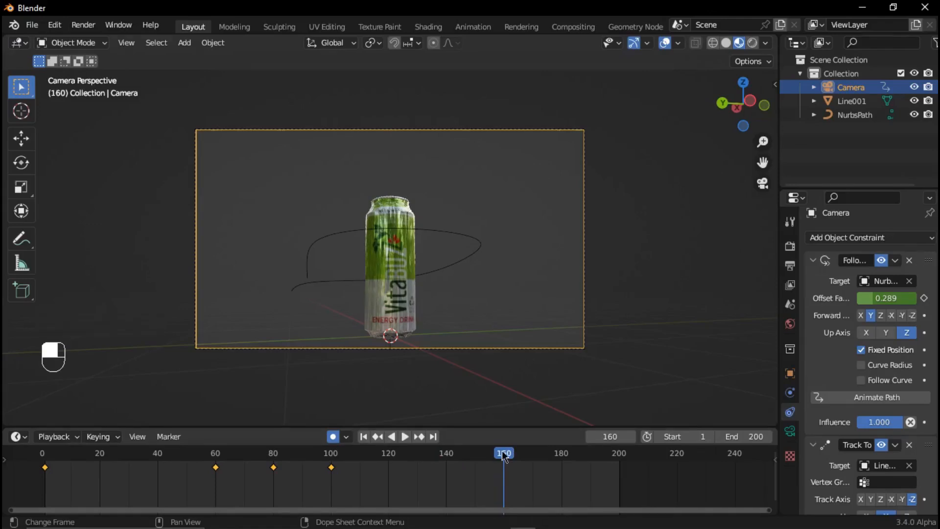
{"action": "left_click_drag", "start_coordinate": [882, 299], "coordinate": [914, 304]}
{"action": "key", "text": "i"}
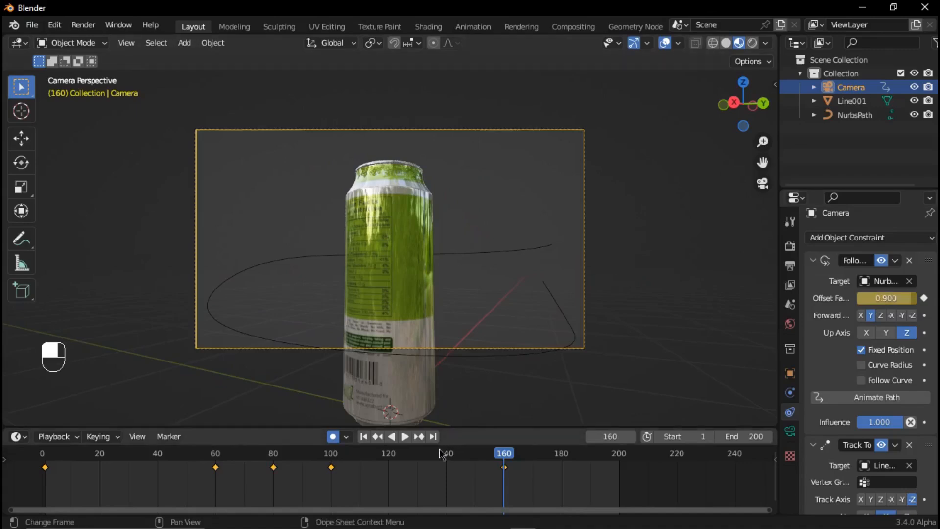
Play the animation from just before frame 100 to check the camera's swing around the can.
{"action": "left_click", "coordinate": [313, 461]}
{"action": "key", "text": "space"}
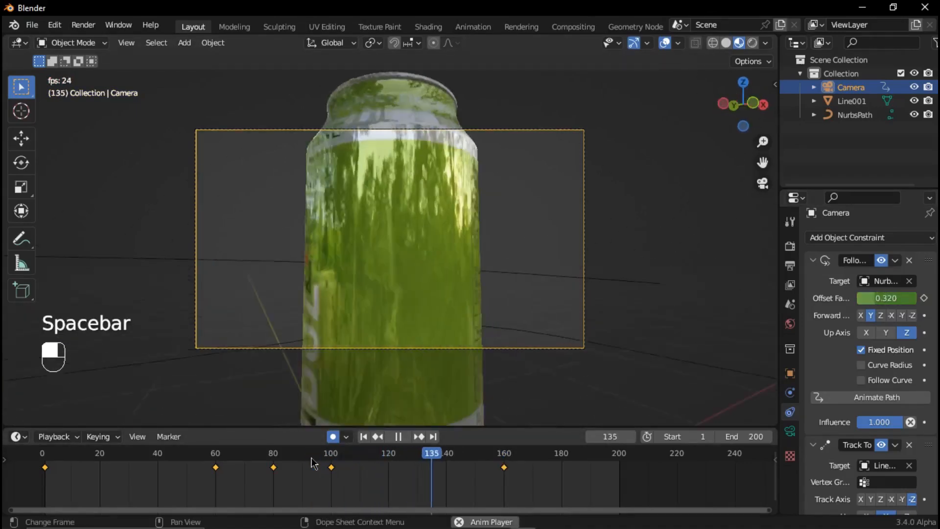
{"action": "key", "text": "space"}
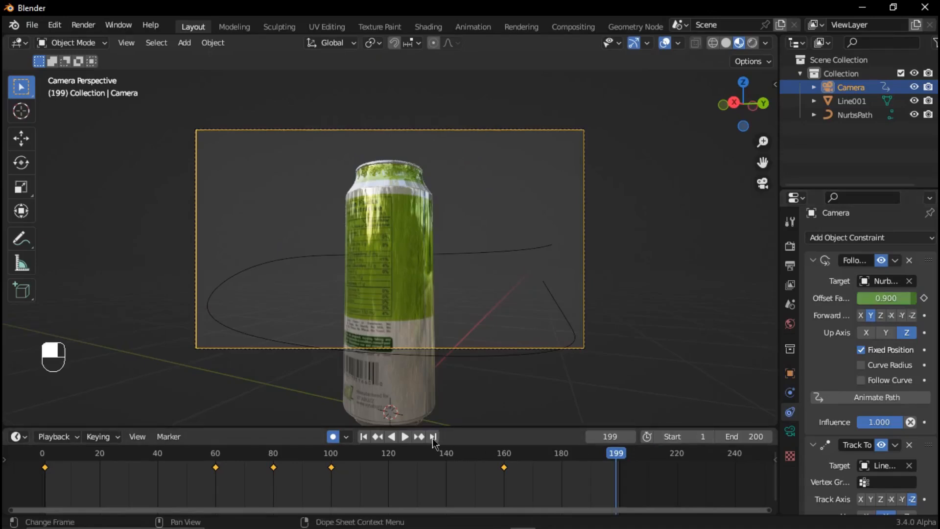
Keyframe the Offset Factor at 1.000 on frame 200 and play back the animation to check the ending.
{"action": "left_click_drag", "start_coordinate": [869, 293], "coordinate": [896, 293]}
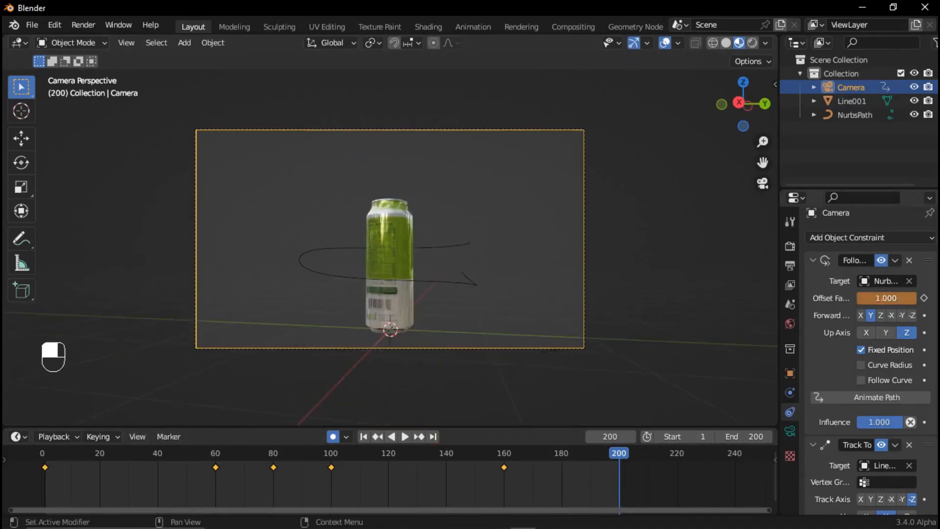
{"action": "left_click", "coordinate": [923, 298]}
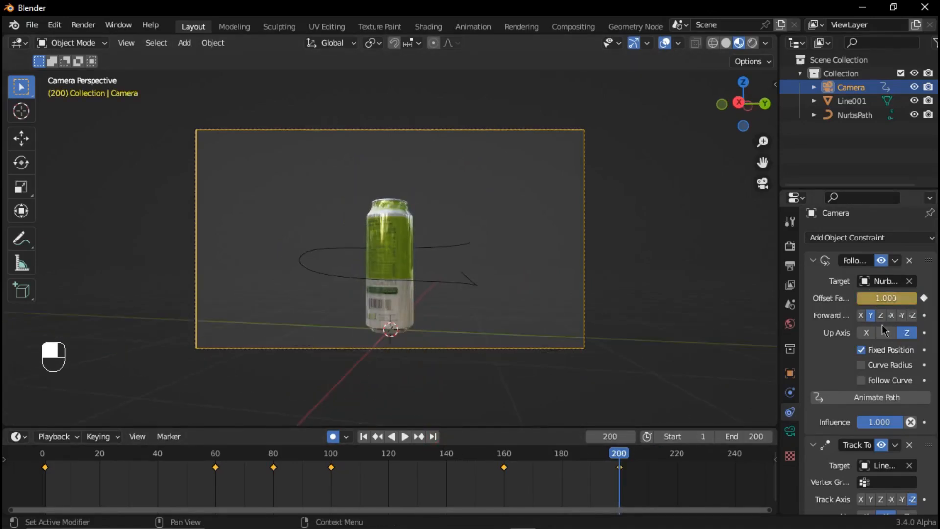
{"action": "left_click_drag", "start_coordinate": [587, 446], "coordinate": [445, 447]}
{"action": "key", "text": "space"}
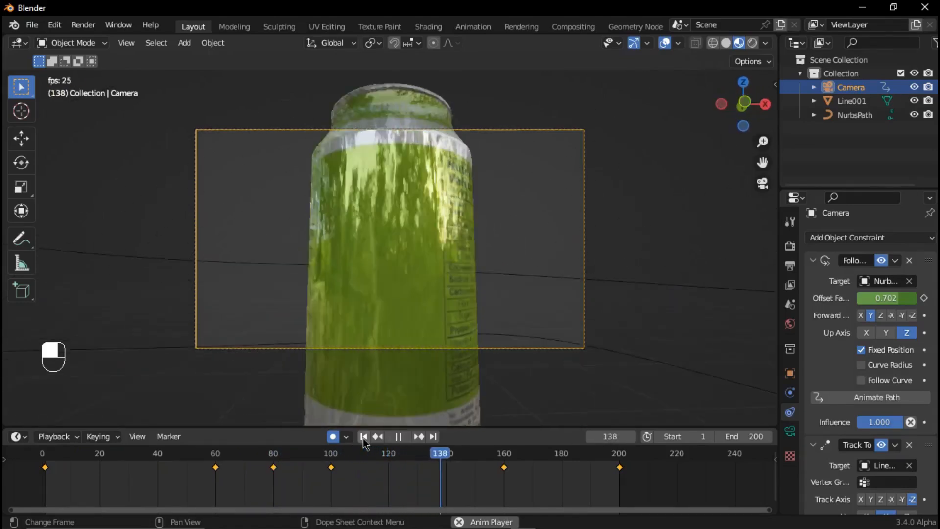
{"action": "key", "text": "space"}
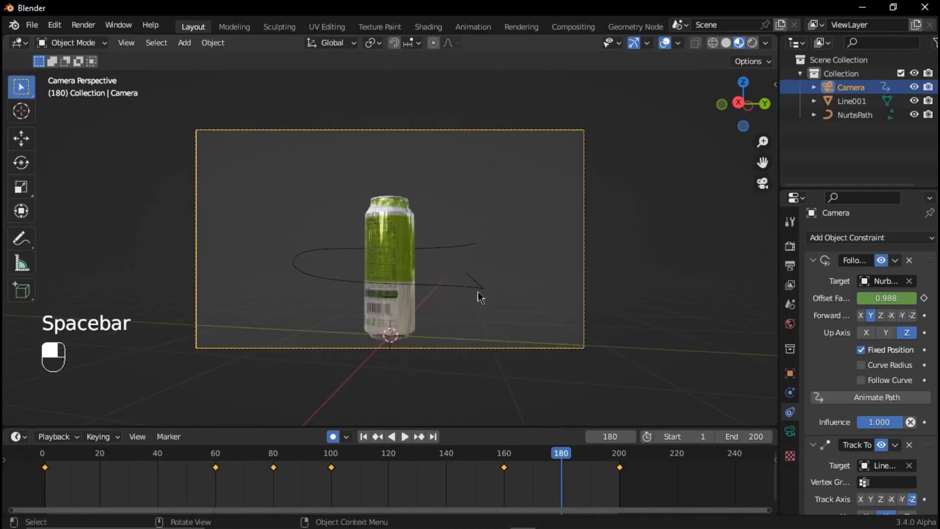
Scale the NURBS path up by a factor of about 1.1 in X and Y, with Z locked.
{"action": "left_click", "coordinate": [454, 292]}
{"action": "left_click", "coordinate": [763, 183]}
{"action": "middle_click_drag", "start_coordinate": [603, 225], "coordinate": [490, 306]}
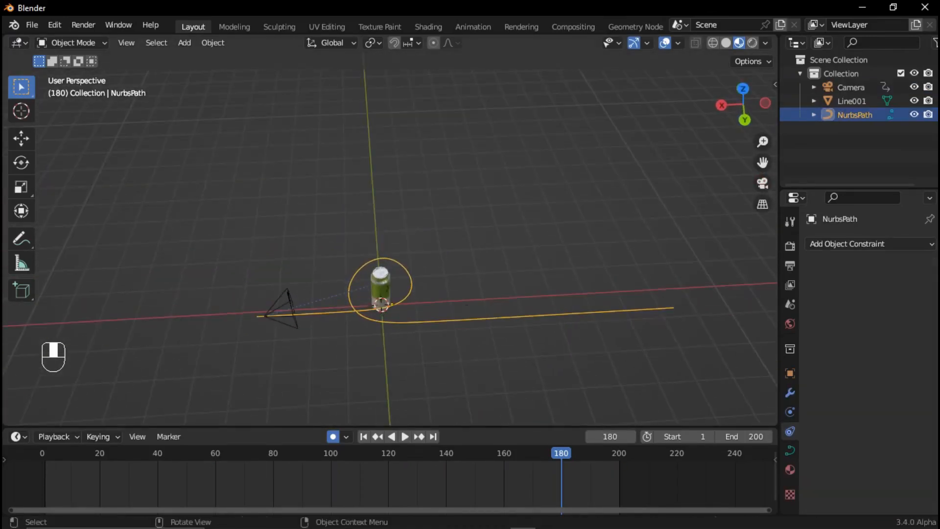
{"action": "key", "text": "s"}
{"action": "key", "text": "shift+z"}
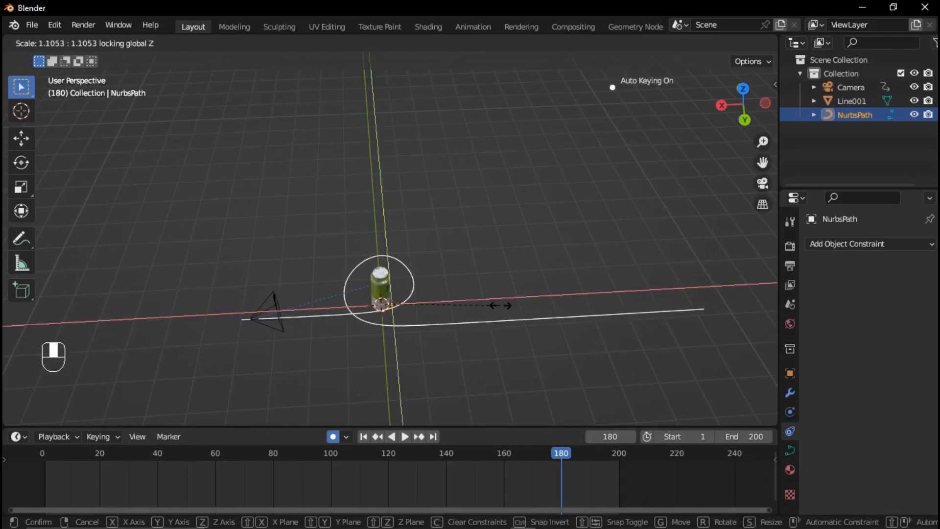
{"action": "left_click", "coordinate": [503, 307]}
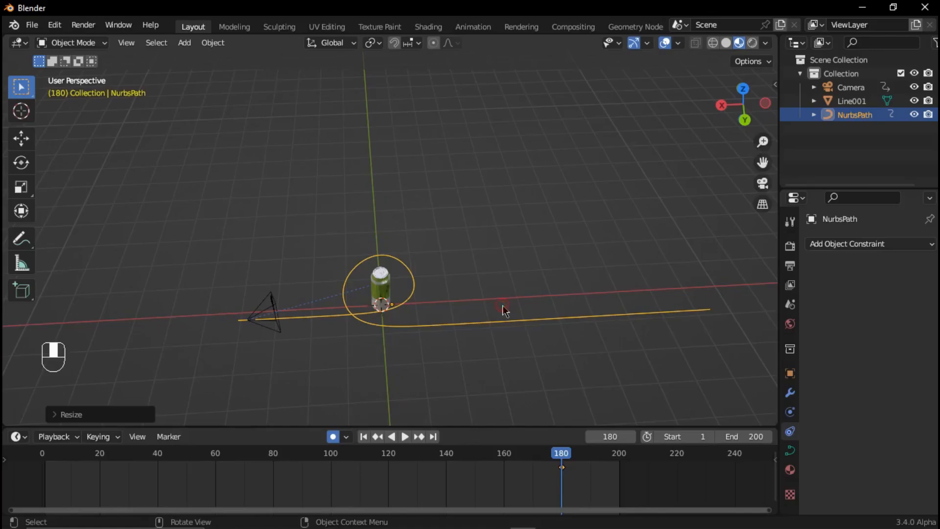
Return to frame 1 in camera view and set the camera's Passepartout opacity to 1.000.
{"action": "left_click", "coordinate": [363, 436]}
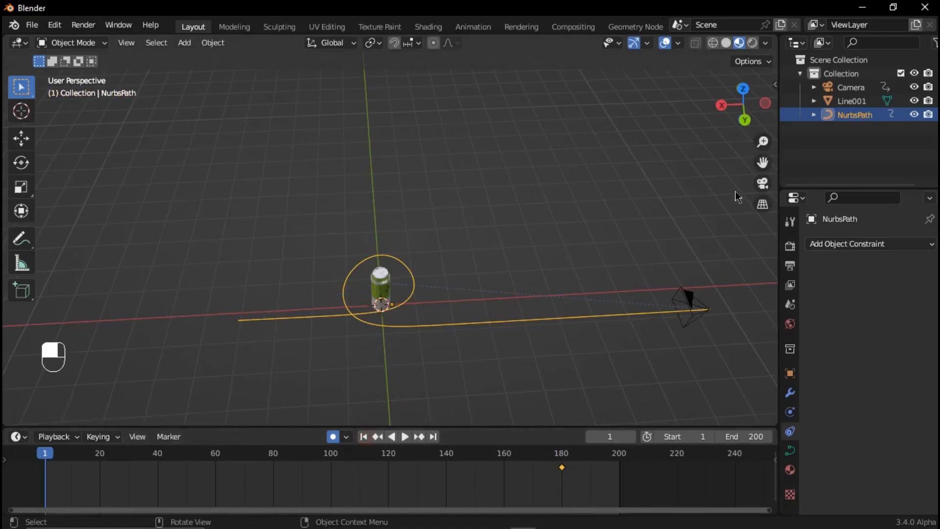
{"action": "left_click", "coordinate": [763, 183]}
{"action": "left_click", "coordinate": [586, 227]}
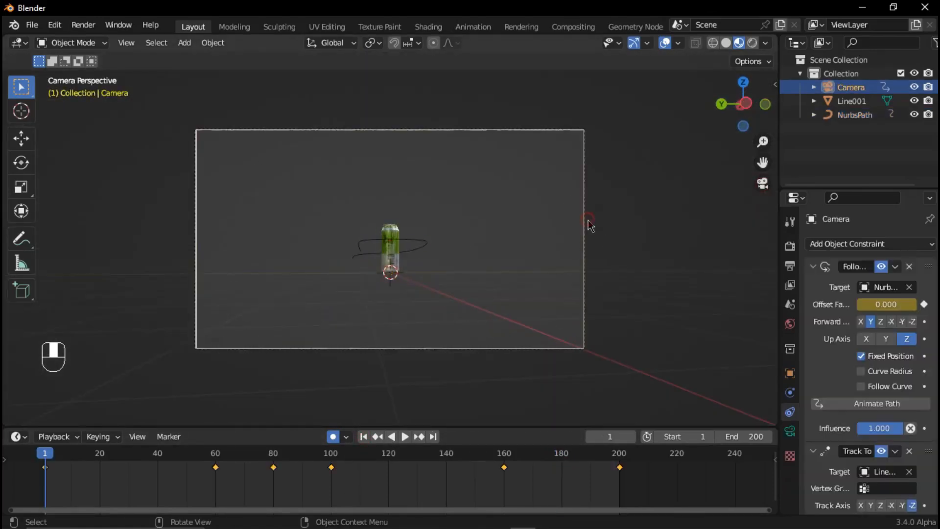
{"action": "left_click", "coordinate": [790, 431]}
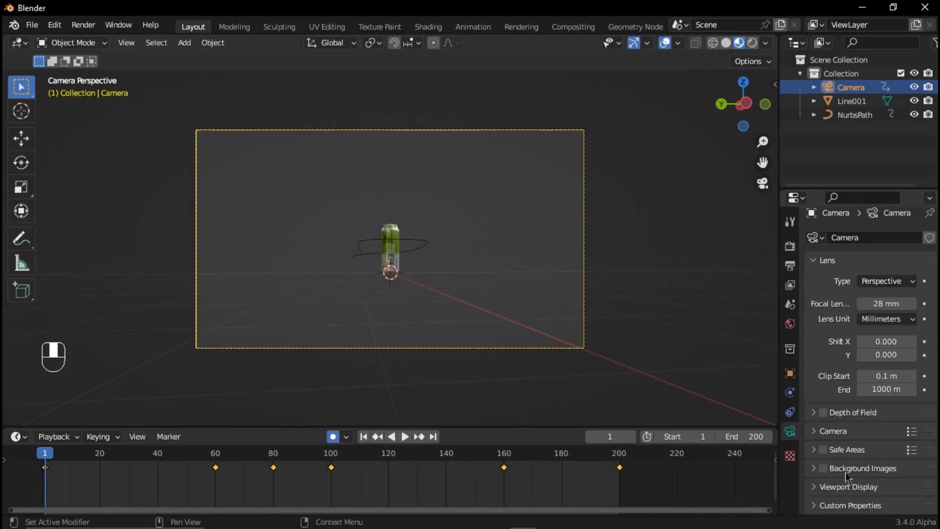
{"action": "left_click", "coordinate": [849, 487]}
{"action": "scroll", "coordinate": [857, 470], "scroll_direction": "down", "scroll_amount": 5}
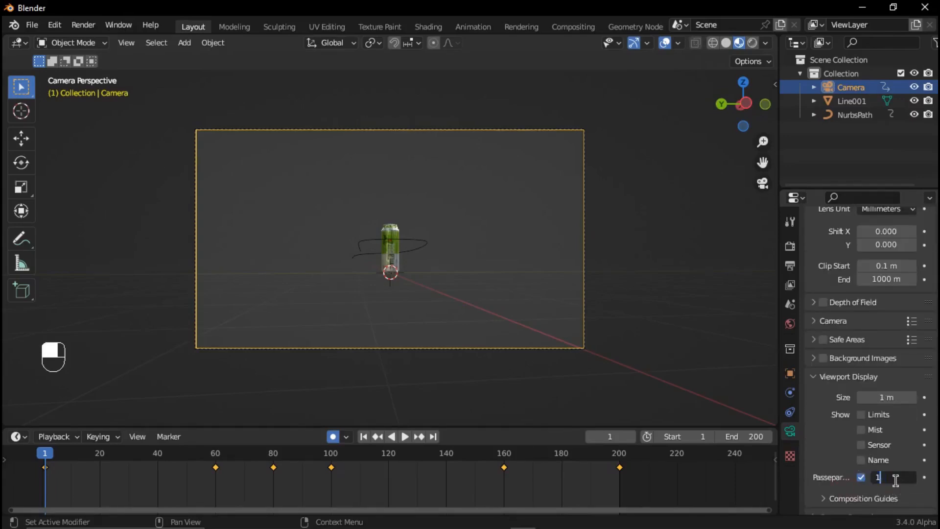
{"action": "key", "text": "Return"}
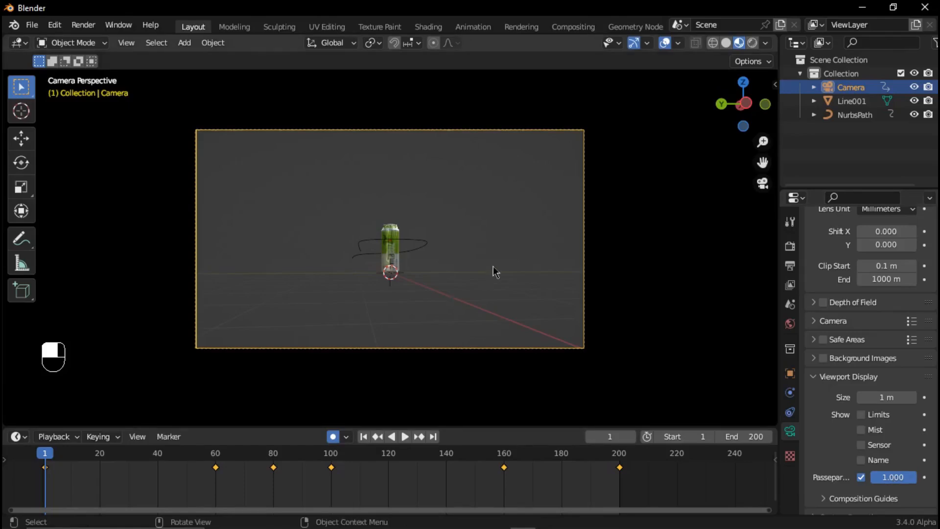
Play the whole animation through the camera to review the framing of the can.
{"action": "key", "text": "space"}
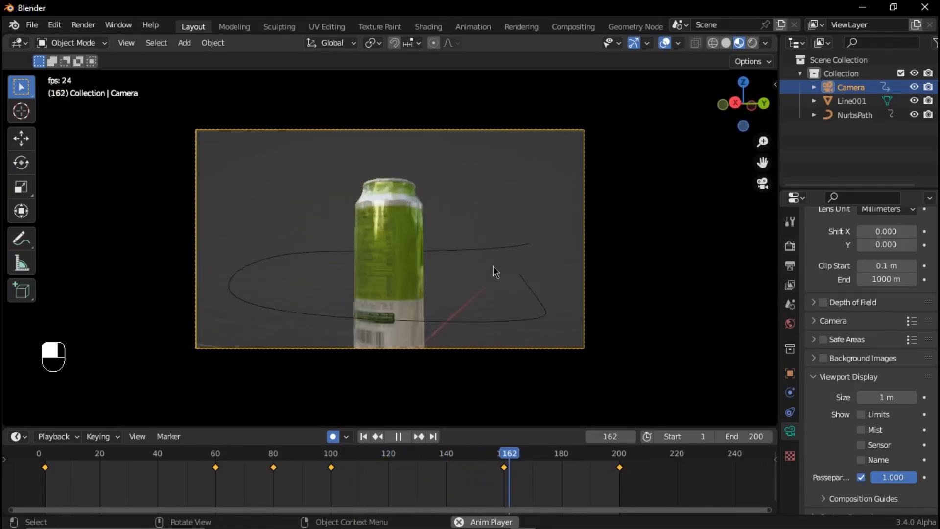
{"action": "key", "text": "space"}
{"action": "key", "text": "space"}
{"action": "key", "text": "space"}
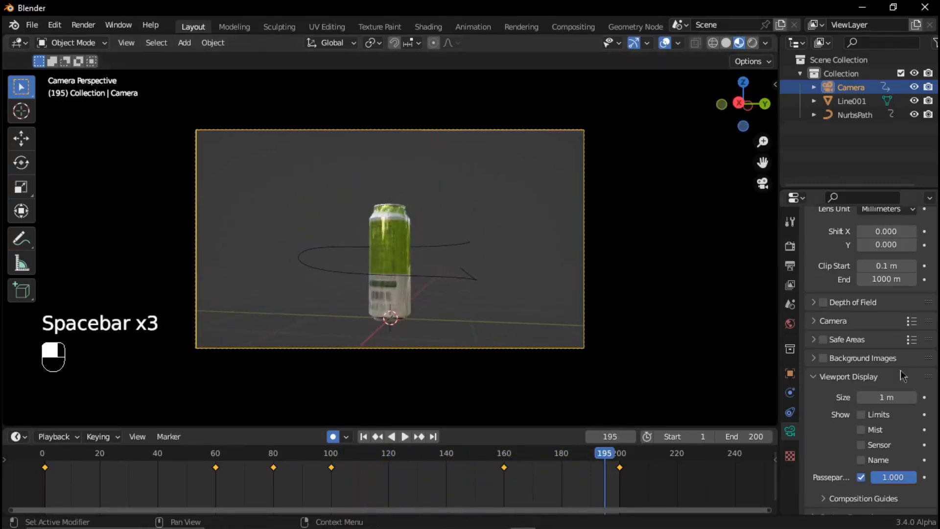
Switch the viewport shading to Rendered.
{"action": "scroll", "coordinate": [852, 365], "scroll_direction": "up", "scroll_amount": 5}
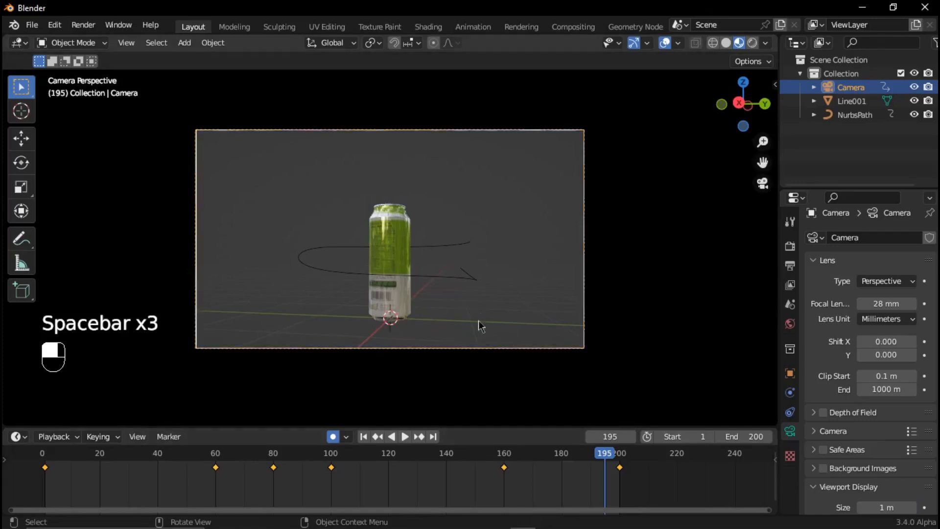
{"action": "key", "text": "z"}
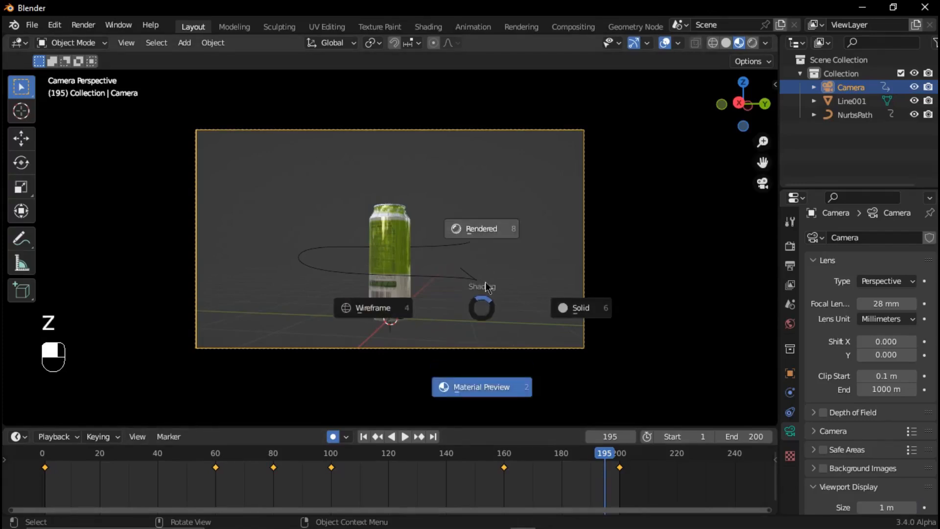
{"action": "left_click", "coordinate": [486, 251]}
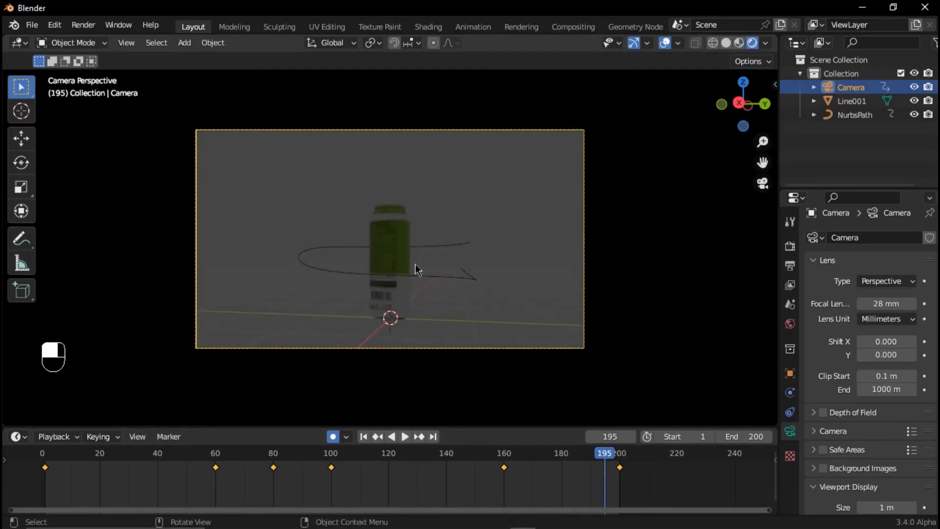
Add an area light and raise it above the can.
{"action": "key", "text": "shift+a"}
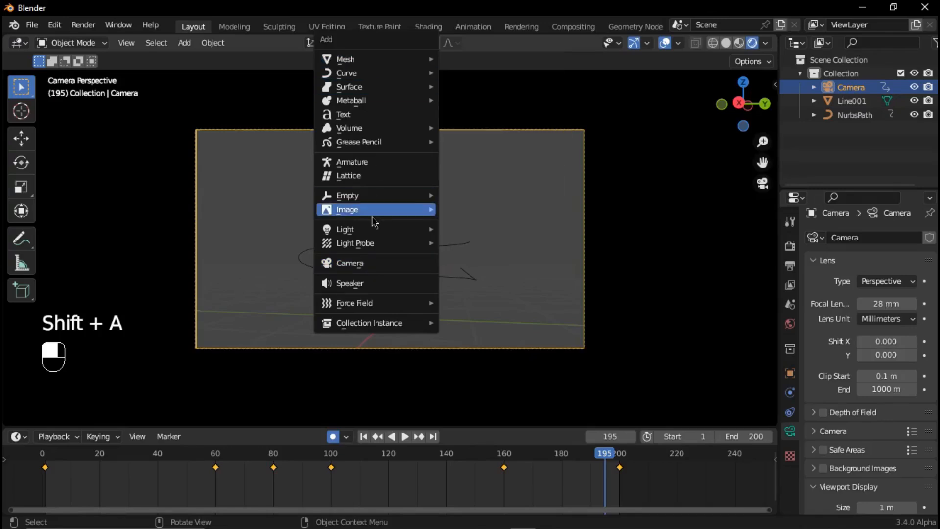
{"action": "mouse_move", "coordinate": [360, 231]}
{"action": "left_click", "coordinate": [481, 274]}
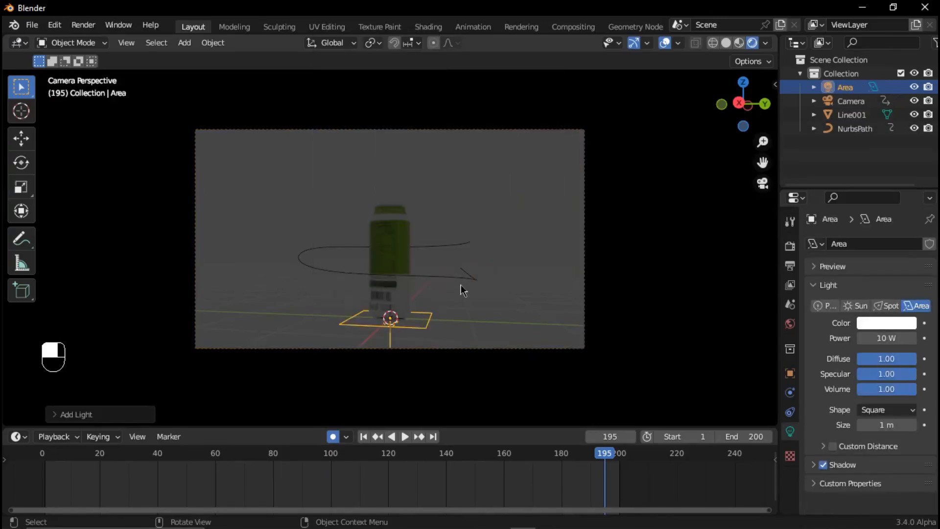
{"action": "key", "text": "g"}
{"action": "left_click", "coordinate": [463, 233]}
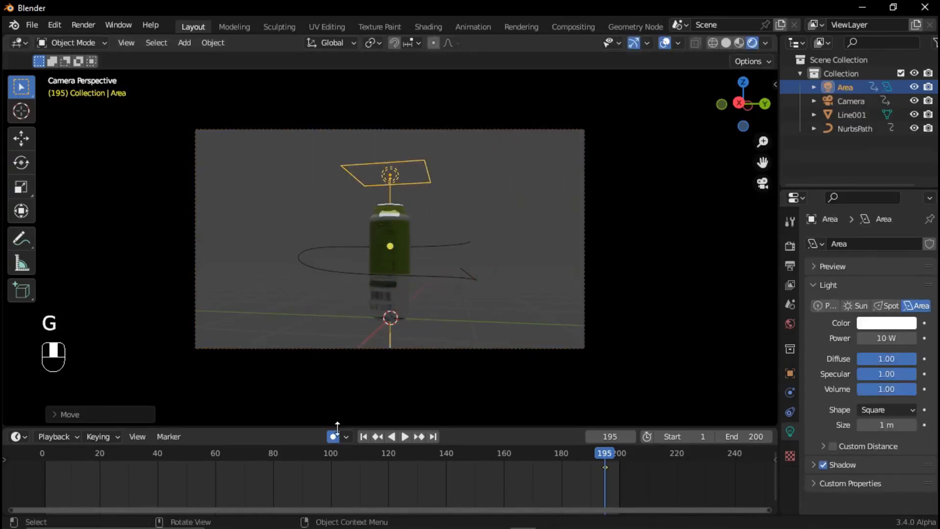
Turn off auto keying and delete the area light's keyframe on frame 195.
{"action": "left_click_drag", "start_coordinate": [622, 476], "coordinate": [595, 469]}
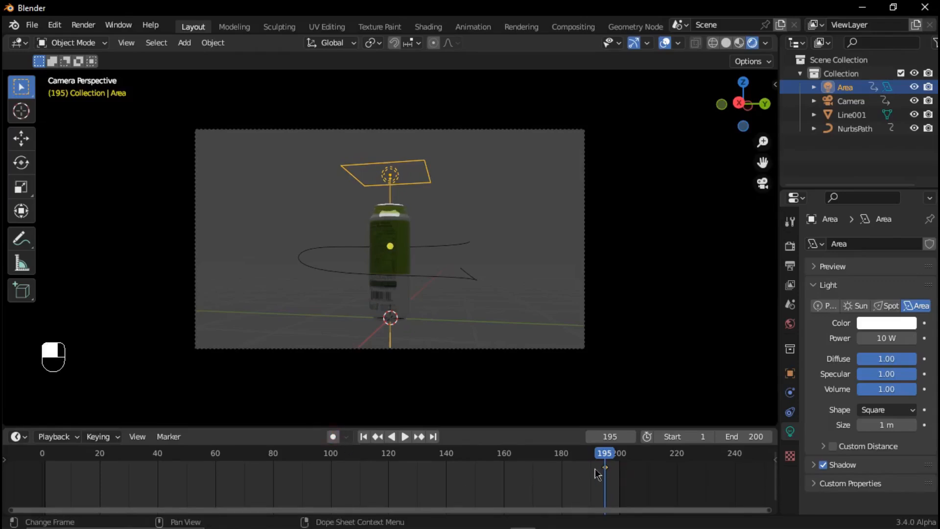
{"action": "key", "text": "x"}
{"action": "left_click", "coordinate": [621, 464]}
Move the area light along Y to the can's side, tilt it toward the can and shift it farther out.
{"action": "key", "text": "g"}
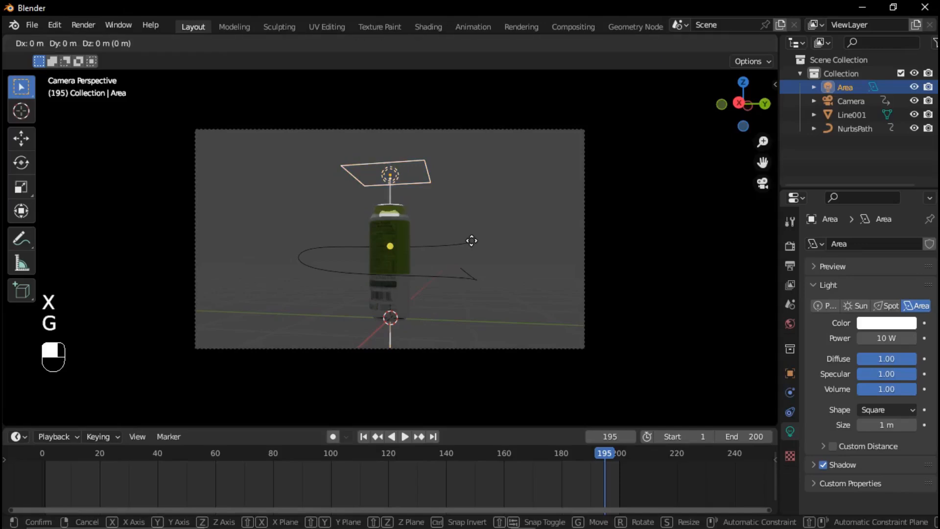
{"action": "key", "text": "y"}
{"action": "left_click", "coordinate": [536, 258]}
{"action": "key", "text": "r"}
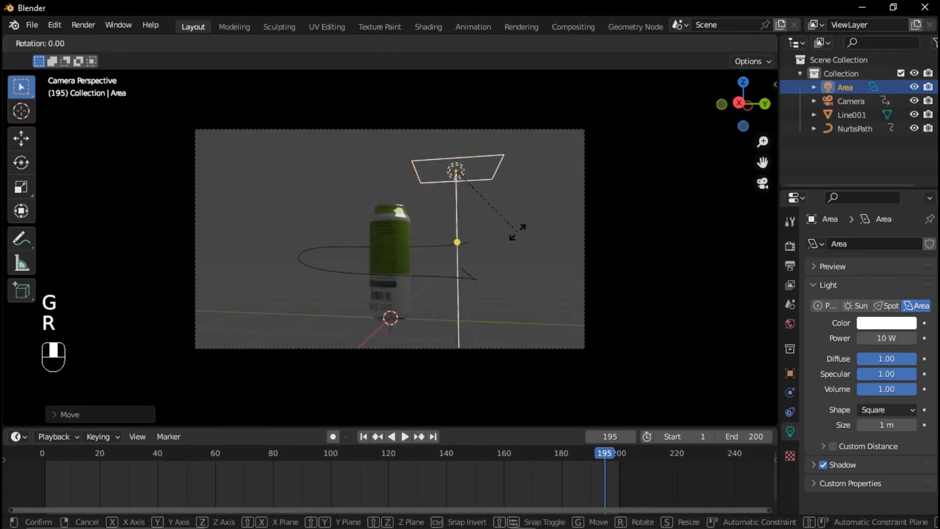
{"action": "key", "text": "r"}
{"action": "left_click", "coordinate": [471, 237]}
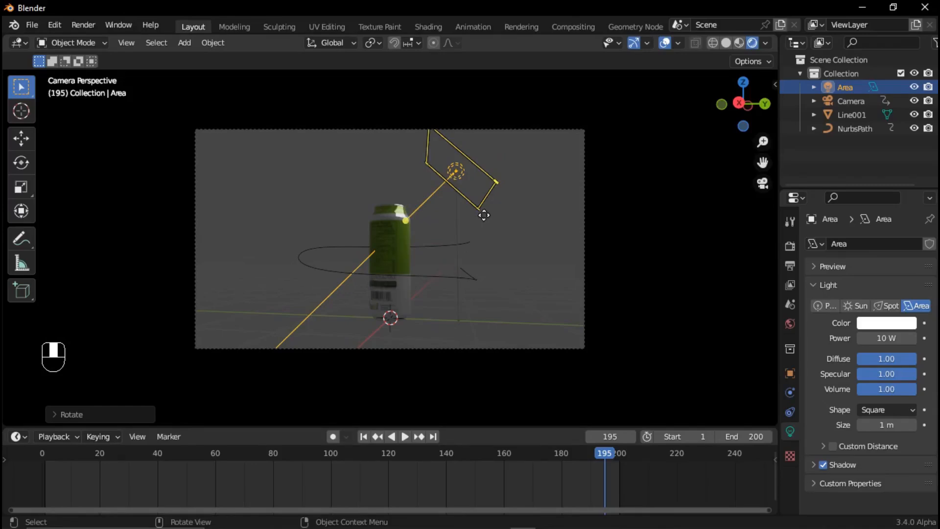
{"action": "key", "text": "g"}
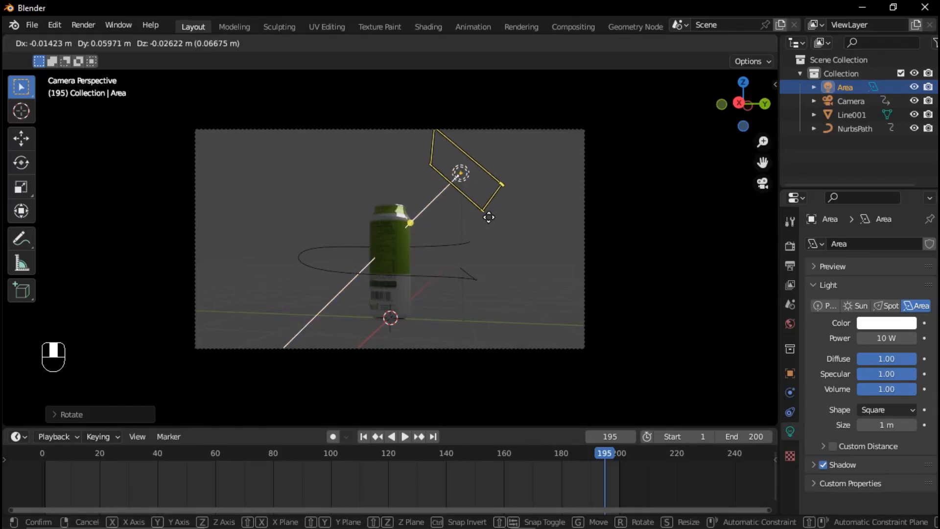
{"action": "left_click", "coordinate": [528, 238]}
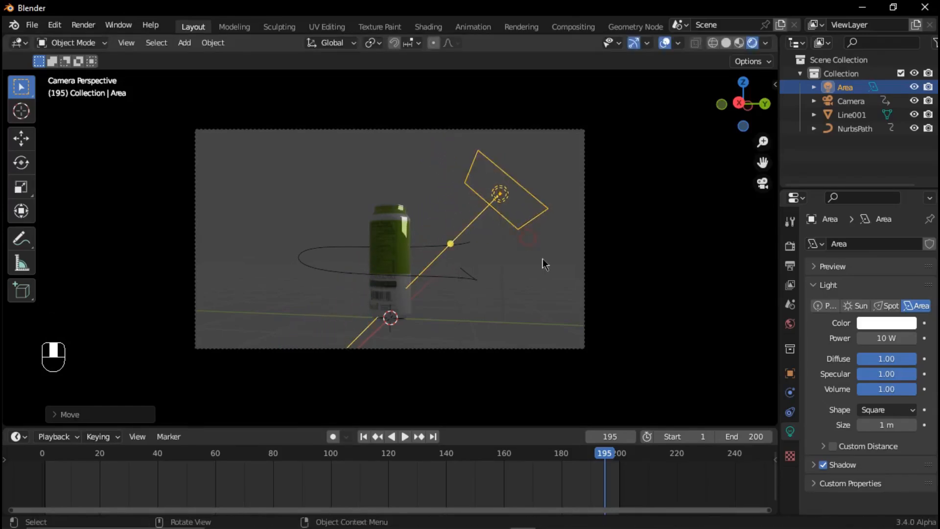
Scale the area light down to a small source and fine-tune its rotation toward the can.
{"action": "key", "text": "s"}
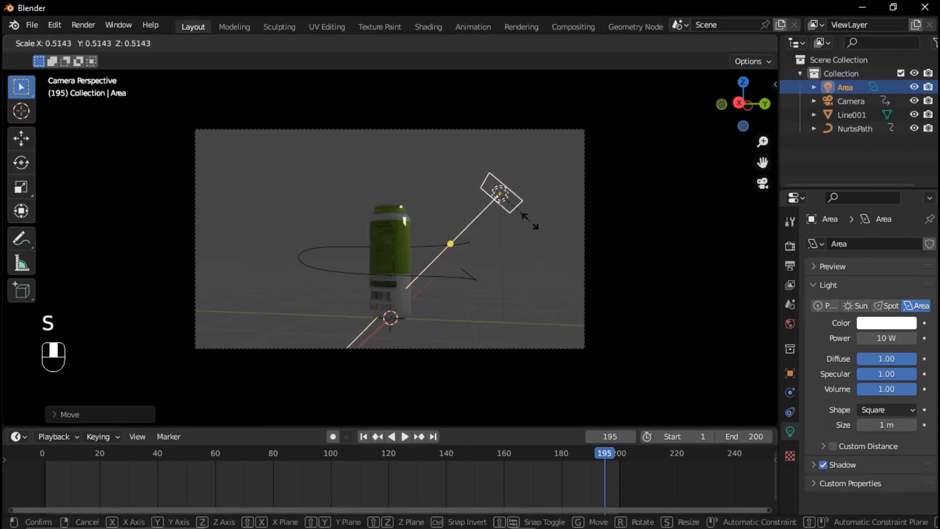
{"action": "left_click", "coordinate": [504, 195]}
{"action": "key", "text": "r"}
{"action": "left_click", "coordinate": [539, 230]}
Set the area light's power to 15 W.
{"action": "left_click", "coordinate": [884, 338]}
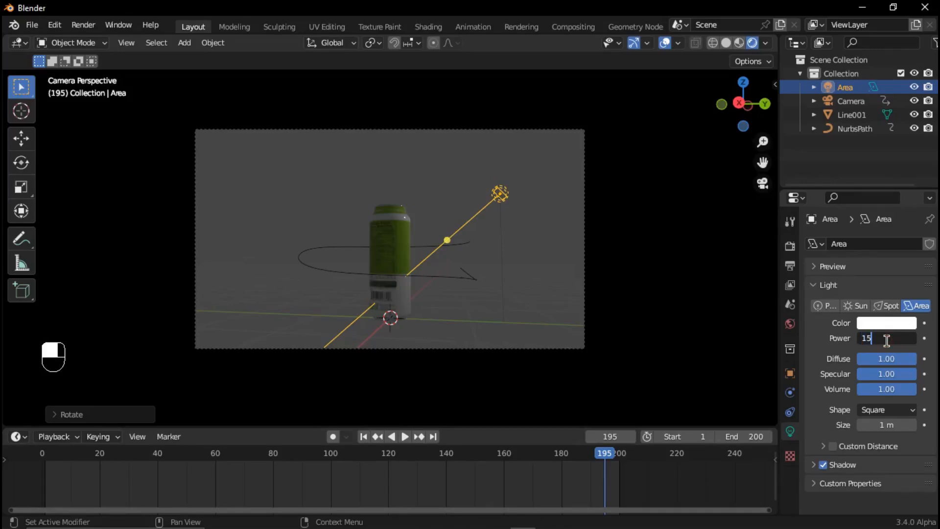
{"action": "type", "text": "15"}
{"action": "key", "text": "Return"}
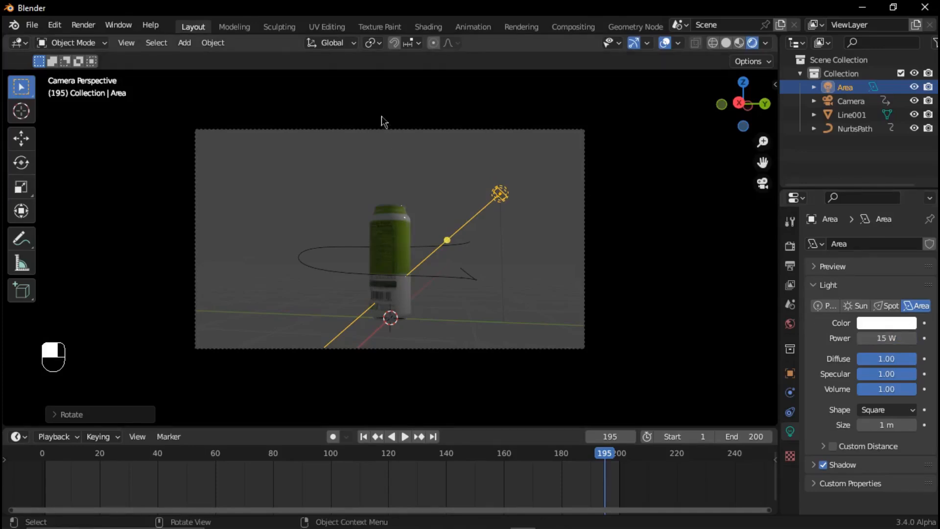
Set the transform pivot to the 3D Cursor and duplicate the area light, rotating the copy around the can on the Z axis.
{"action": "left_click", "coordinate": [377, 44]}
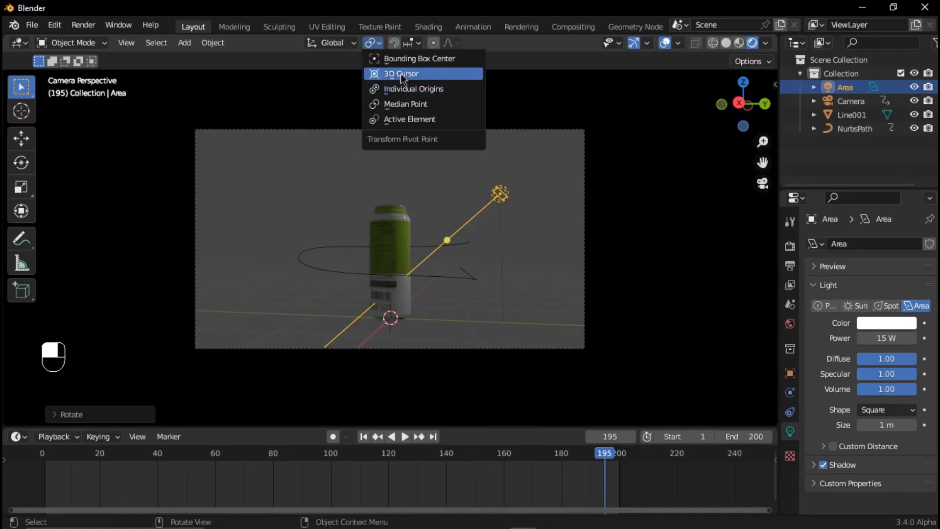
{"action": "left_click", "coordinate": [400, 73]}
{"action": "key", "text": "shift"}
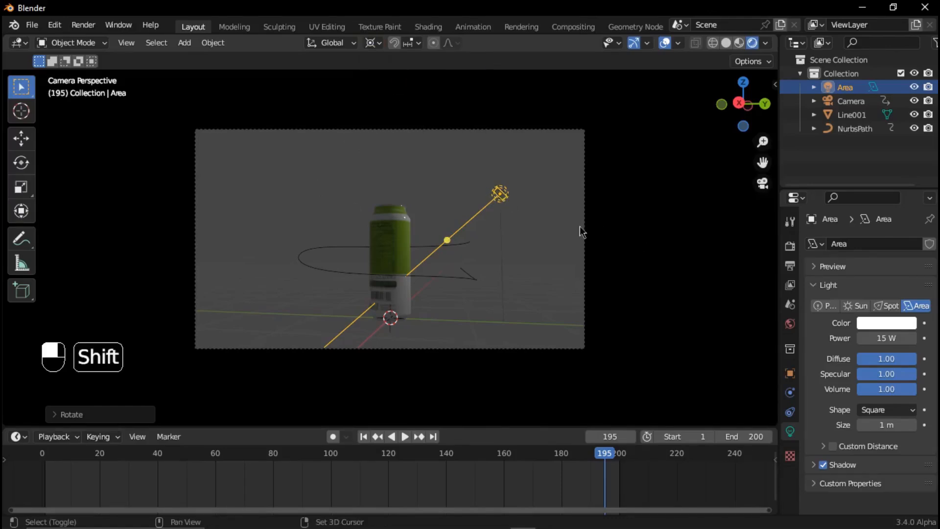
{"action": "key", "text": "shift+d"}
{"action": "key", "text": "r"}
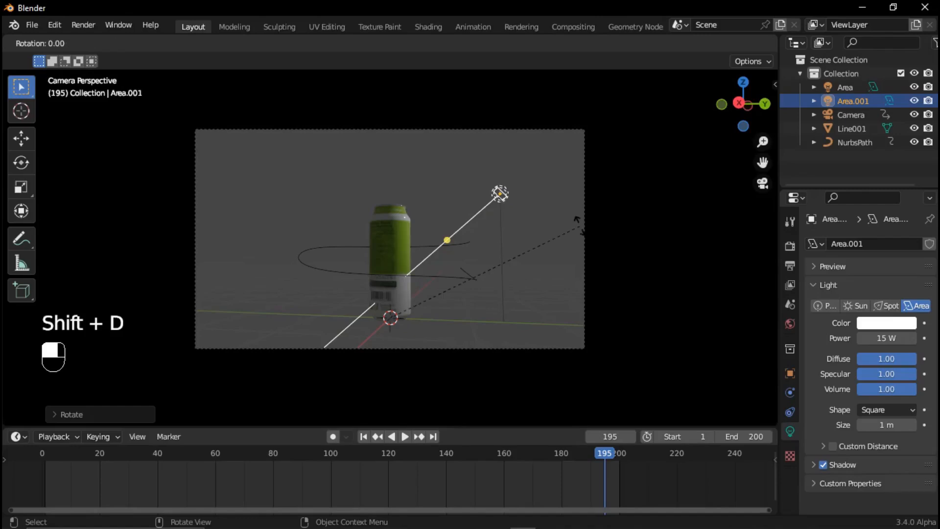
{"action": "key", "text": "z"}
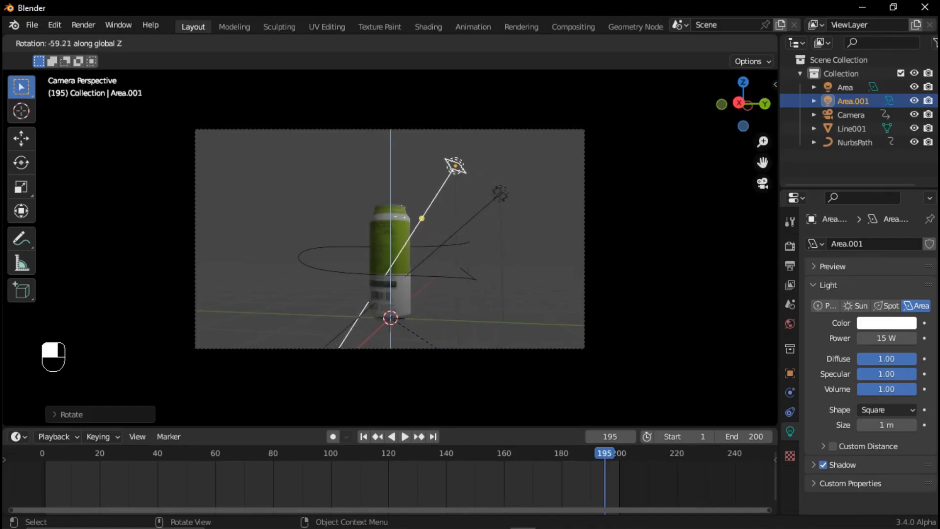
{"action": "left_click", "coordinate": [439, 367]}
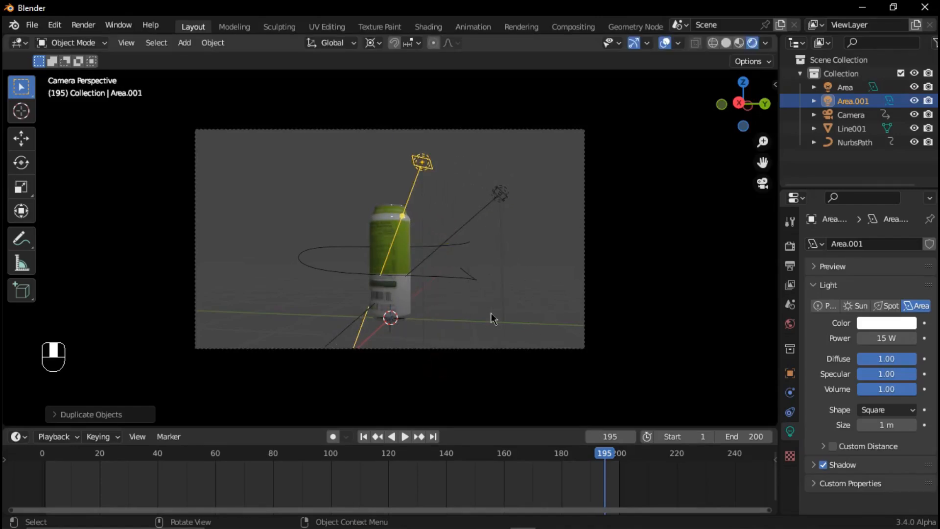
Repeat the rotated duplication three more times to complete a ring of five area lights around the can.
{"action": "key", "text": "shift"}
{"action": "key", "text": "shift+r"}
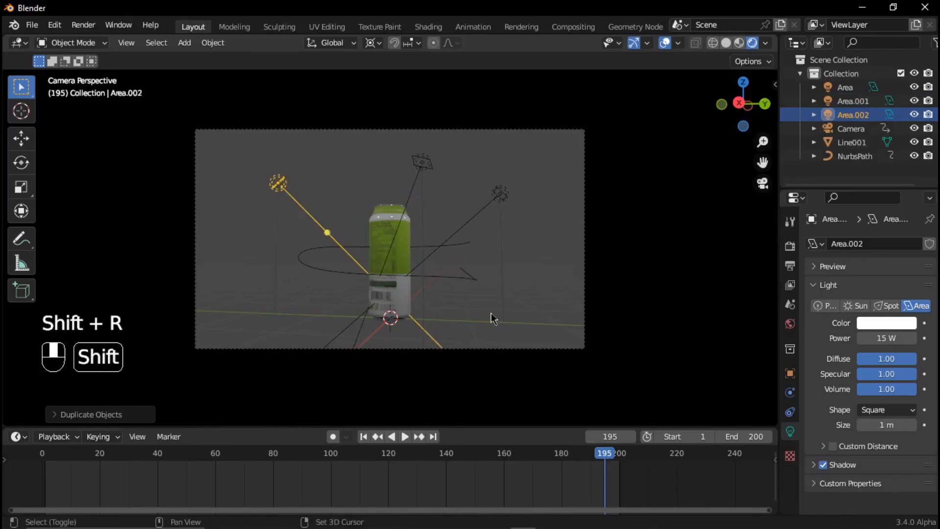
{"action": "key", "text": "shift+r"}
{"action": "key", "text": "shift+r"}
{"action": "middle_click_drag", "start_coordinate": [508, 301], "coordinate": [600, 254]}
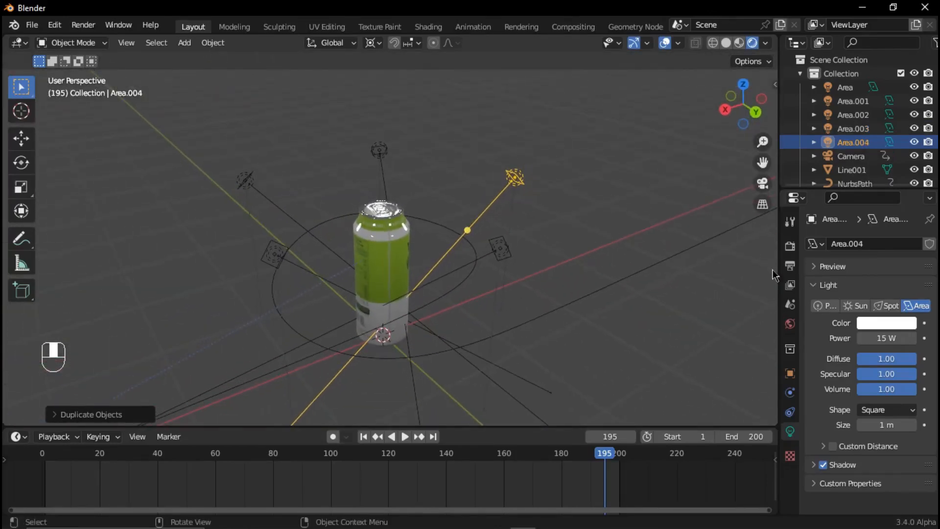
Set the world background strength to 0.
{"action": "left_click", "coordinate": [790, 324]}
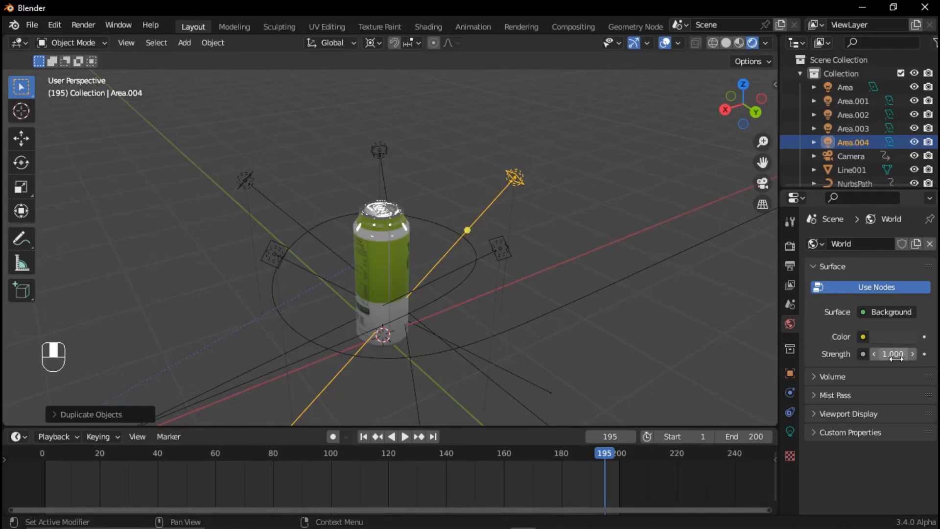
{"action": "left_click", "coordinate": [897, 357]}
{"action": "type", "text": "0"}
{"action": "key", "text": "Return"}
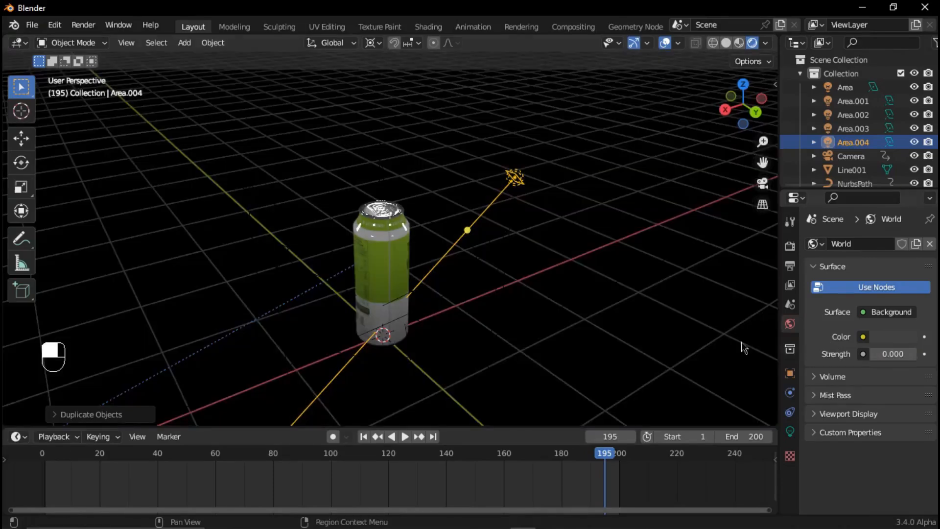
Play the animation through the camera with overlays hidden to check the can's lighting.
{"action": "left_click", "coordinate": [762, 183]}
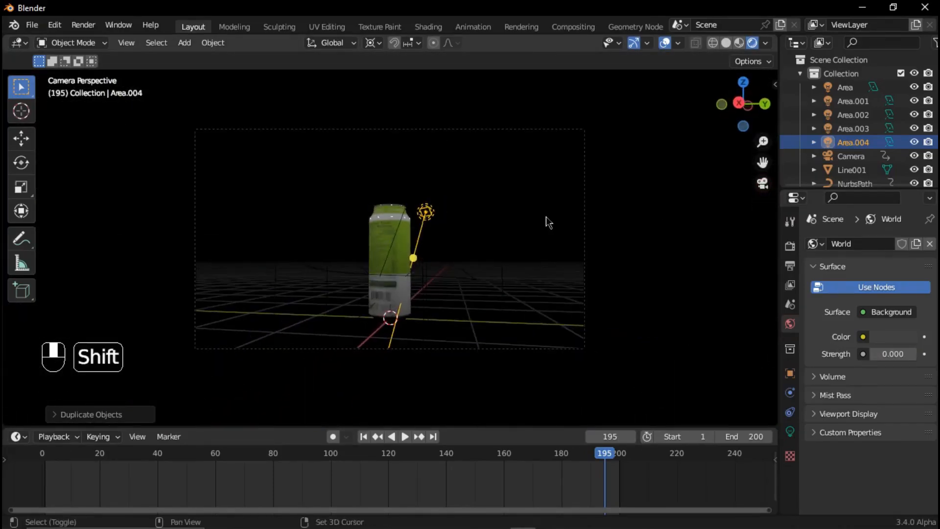
{"action": "key", "text": "shift+alt+z"}
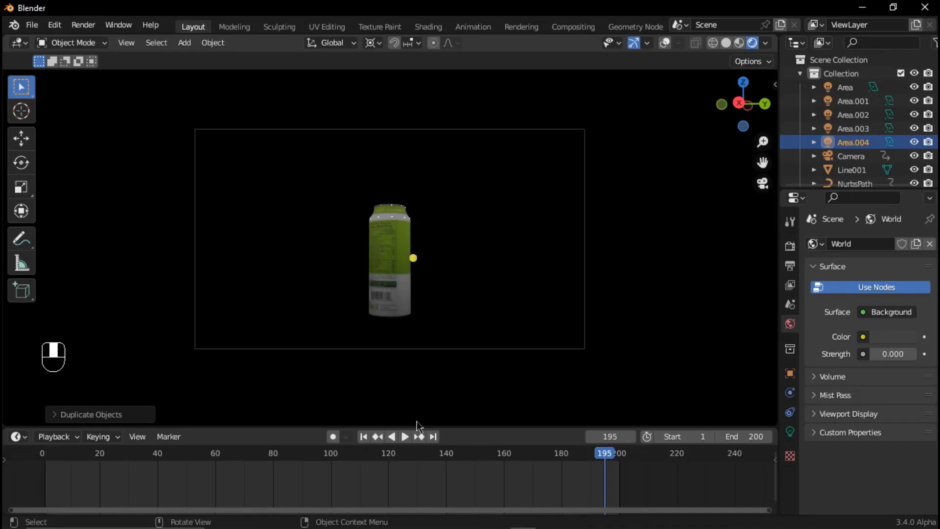
{"action": "key", "text": "space"}
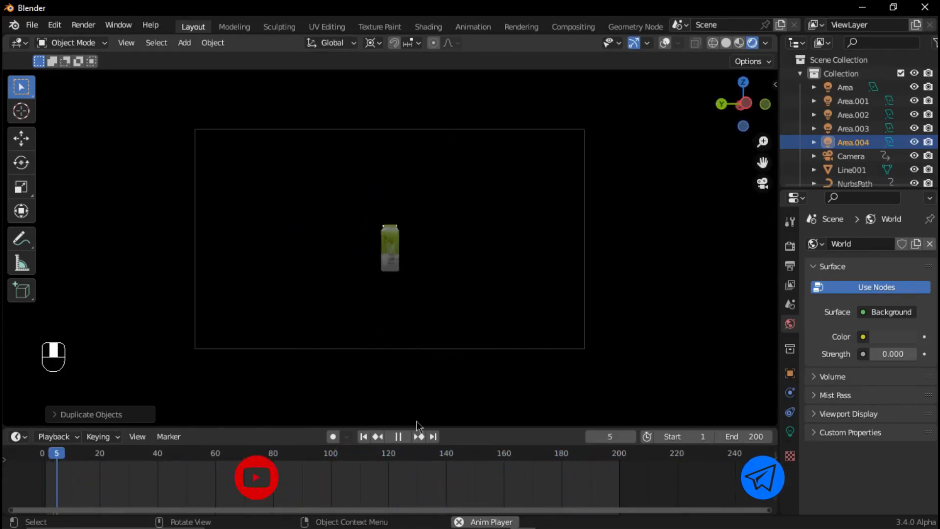
{"action": "key", "text": "space"}
{"action": "key", "text": "space"}
{"action": "key", "text": "space"}
Show the viewport overlays again and switch to Material Preview shading in an angled perspective view of the light ring.
{"action": "key", "text": "shift+alt+z"}
{"action": "mouse_move", "coordinate": [468, 280]}
{"action": "middle_mouse_down"}
{"action": "mouse_move", "coordinate": [514, 319]}
{"action": "mouse_move", "coordinate": [514, 343]}
{"action": "middle_mouse_up"}
{"action": "key", "text": "z"}
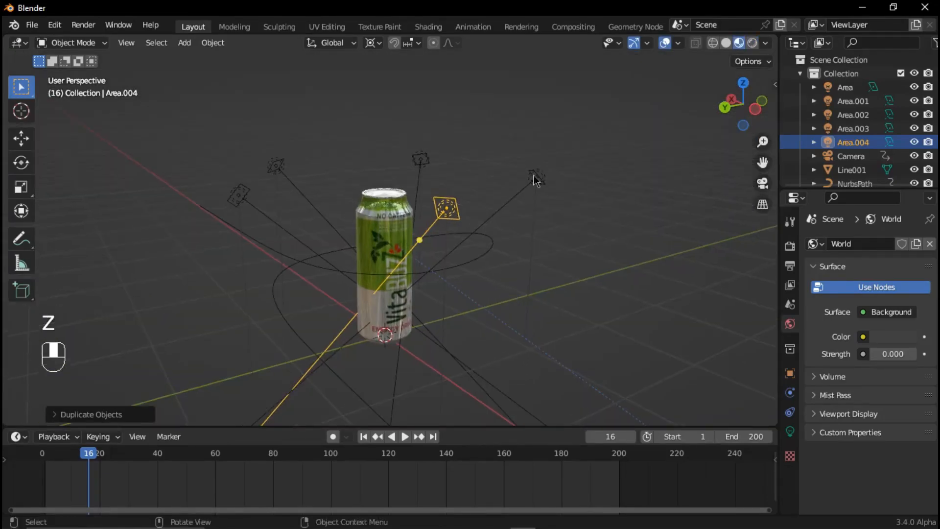
Select all five area lights and scale them down in place, using Individual Origins as the pivot point.
{"action": "left_click", "coordinate": [535, 177], "text": "shift"}
{"action": "left_click", "coordinate": [422, 159], "text": "shift"}
{"action": "left_click", "coordinate": [277, 162], "text": "shift"}
{"action": "left_click", "coordinate": [238, 194], "text": "shift"}
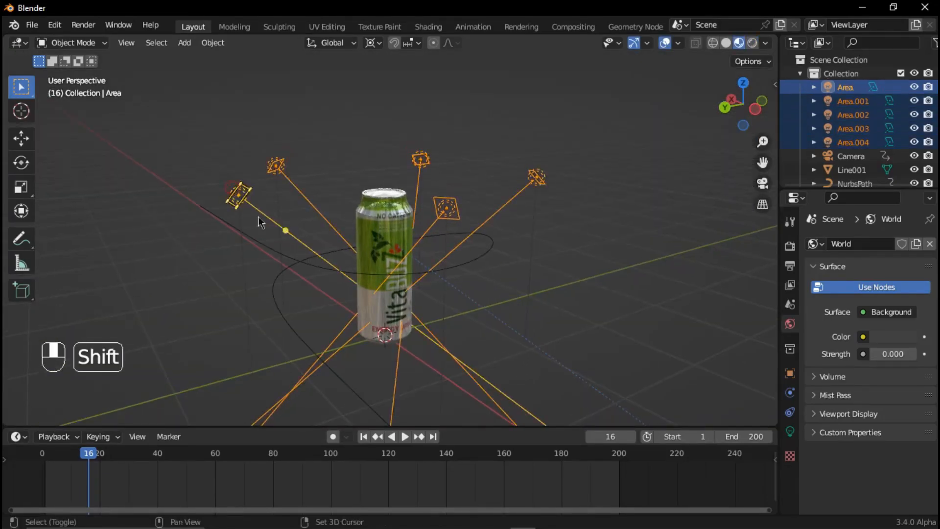
{"action": "middle_click_drag", "start_coordinate": [239, 195], "coordinate": [392, 254]}
{"action": "left_click", "coordinate": [380, 44]}
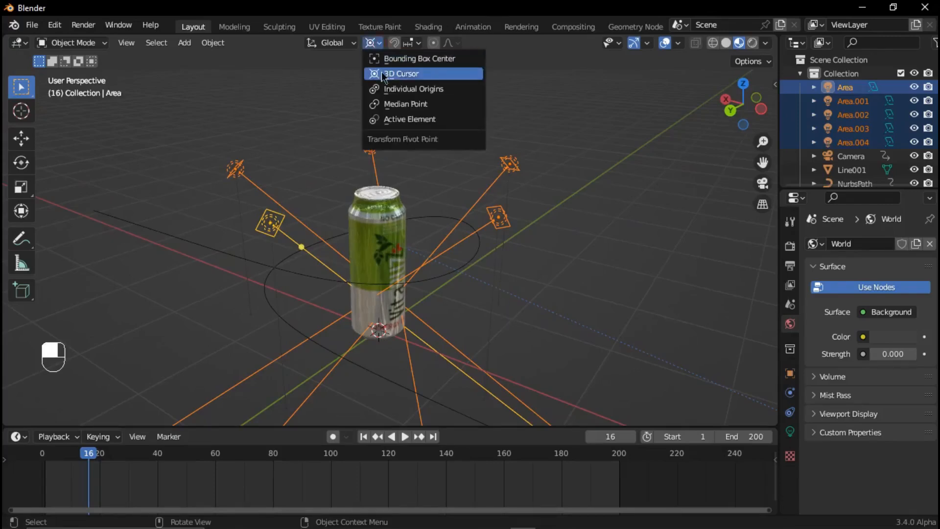
{"action": "left_click", "coordinate": [404, 93]}
{"action": "key", "text": "s"}
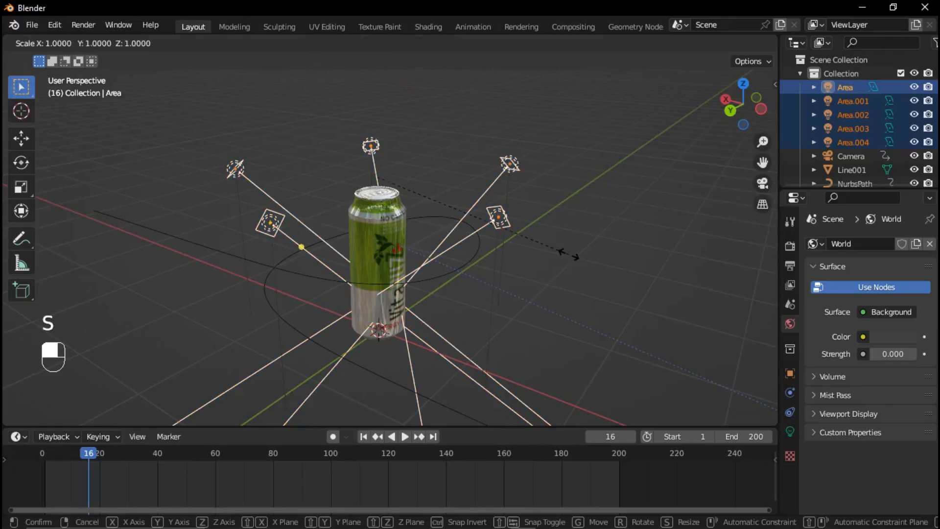
{"action": "left_click", "coordinate": [432, 193]}
Switch back to rendered shading and preview the camera animation with the resized lights and no overlays.
{"action": "left_click", "coordinate": [755, 43]}
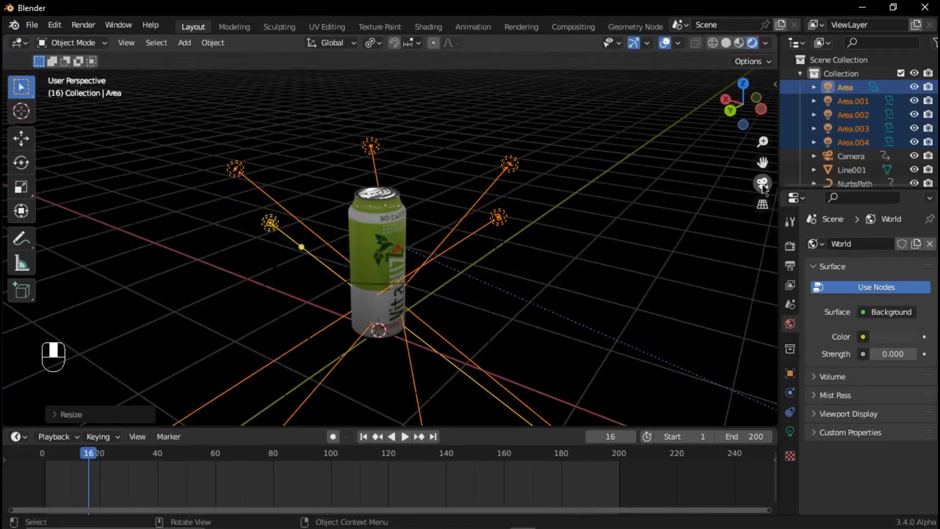
{"action": "left_click", "coordinate": [762, 183]}
{"action": "key", "text": "shift+alt+z"}
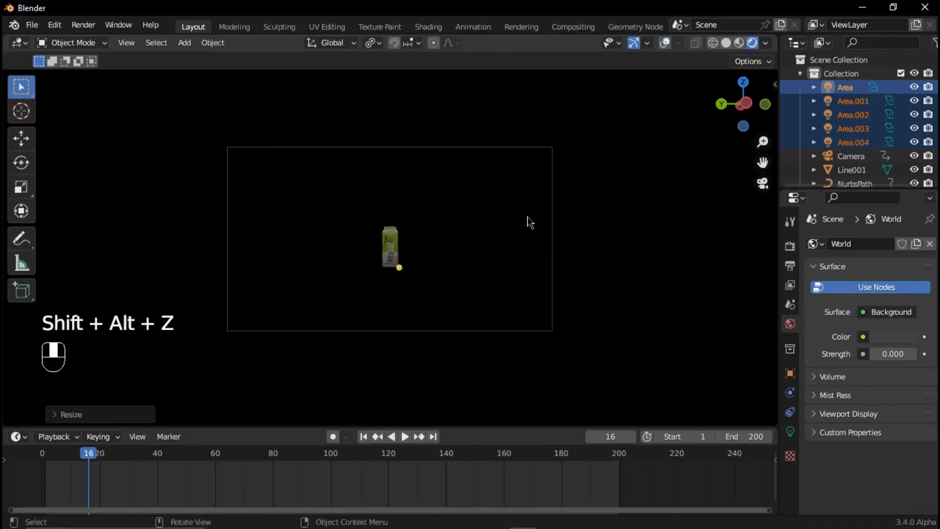
{"action": "key", "text": "space"}
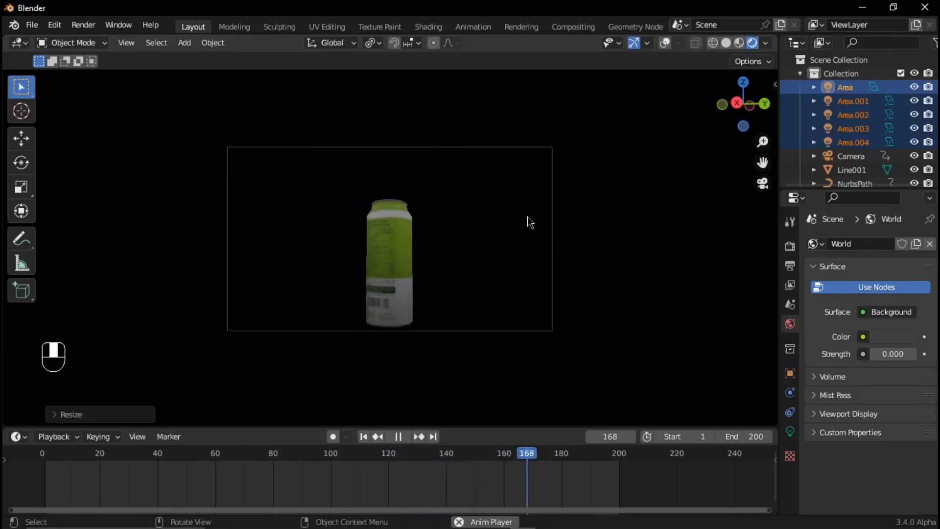
{"action": "key", "text": "space"}
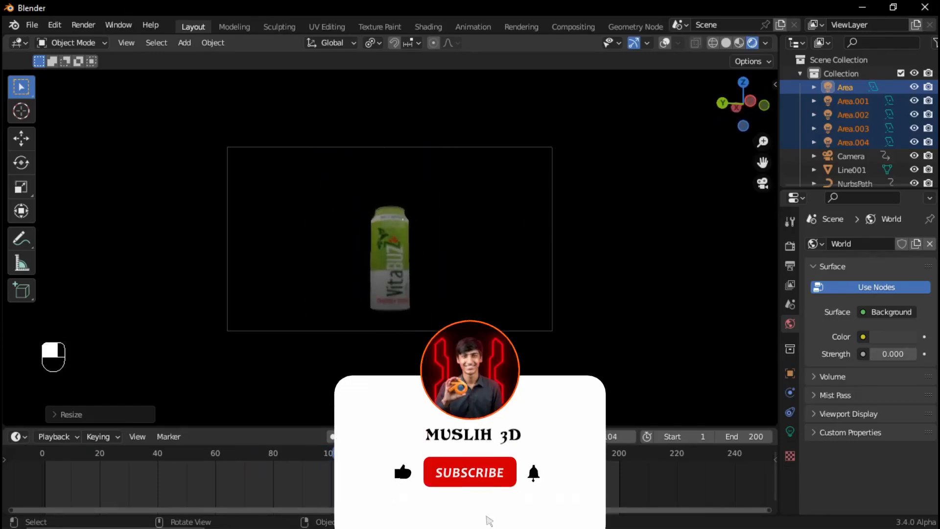